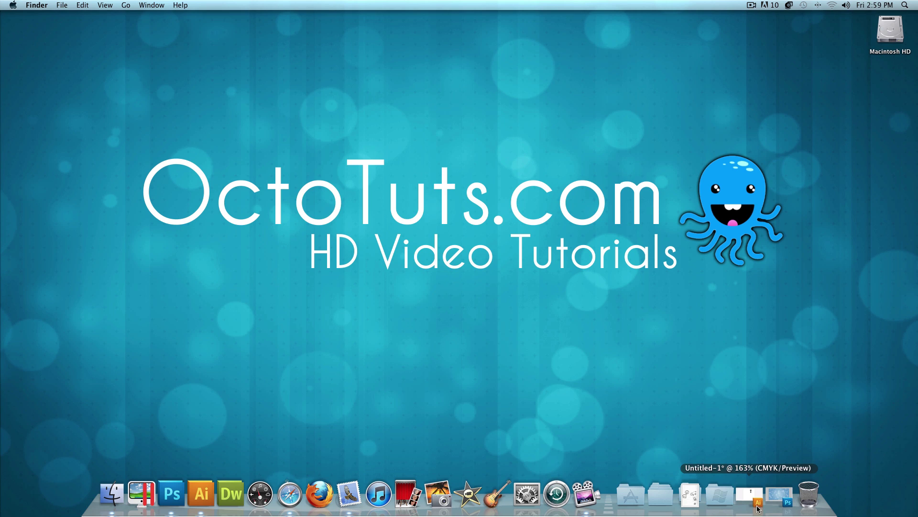
# Restore the minimized Untitled-1 Illustrator document from the Dock.
pyautogui.click(780, 495)
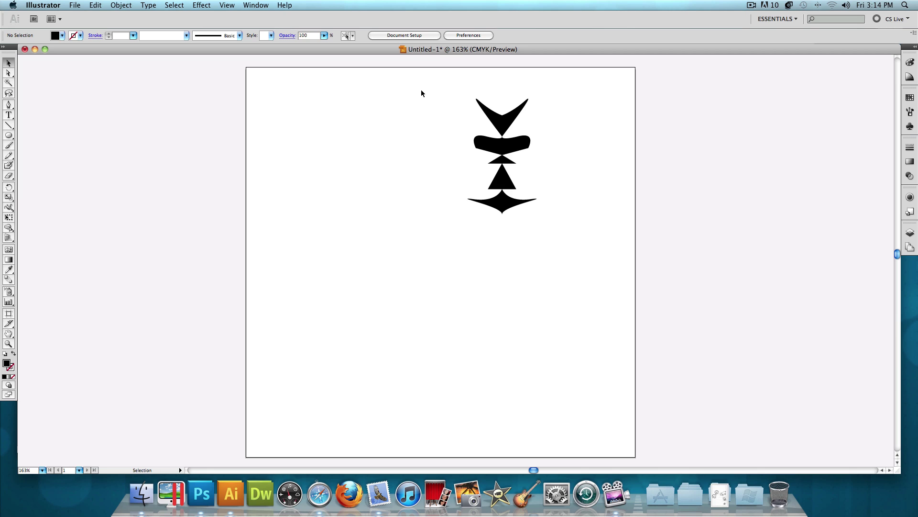
# Select the black snowflake-arm shape and delete it, leaving the artboard blank.
pyautogui.moveTo(424, 87); pyautogui.dragTo(579, 231)
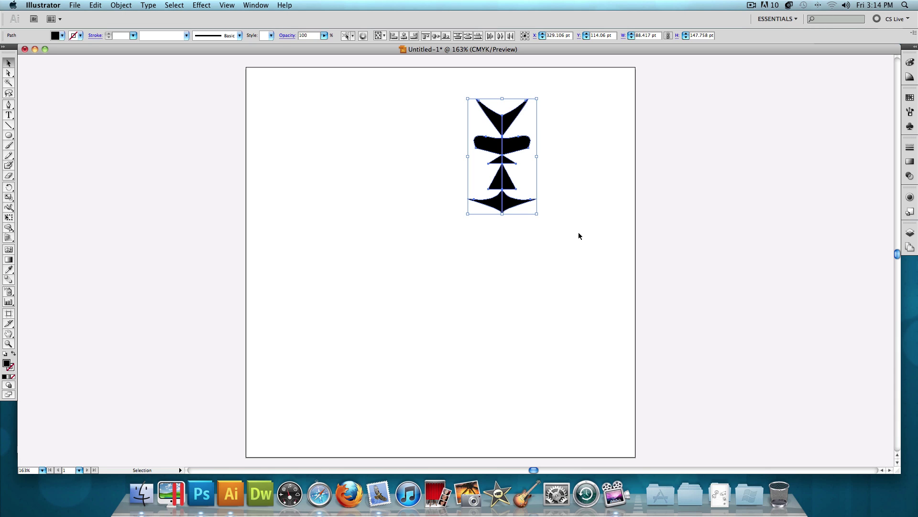
pyautogui.press('Delete')
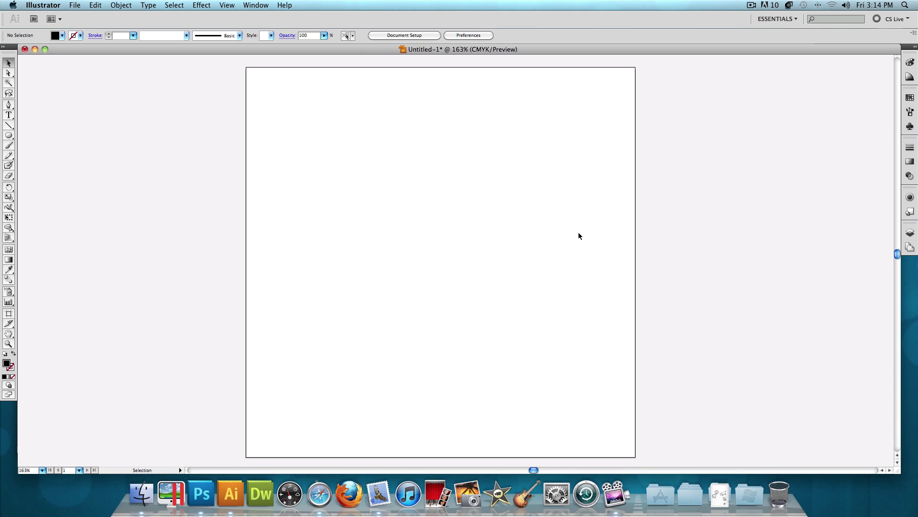
# With the Pen tool and Fill set to None, place the first spiky points of the outline.
pyautogui.click(8, 104)
pyautogui.click(61, 41)
pyautogui.click(4, 47)
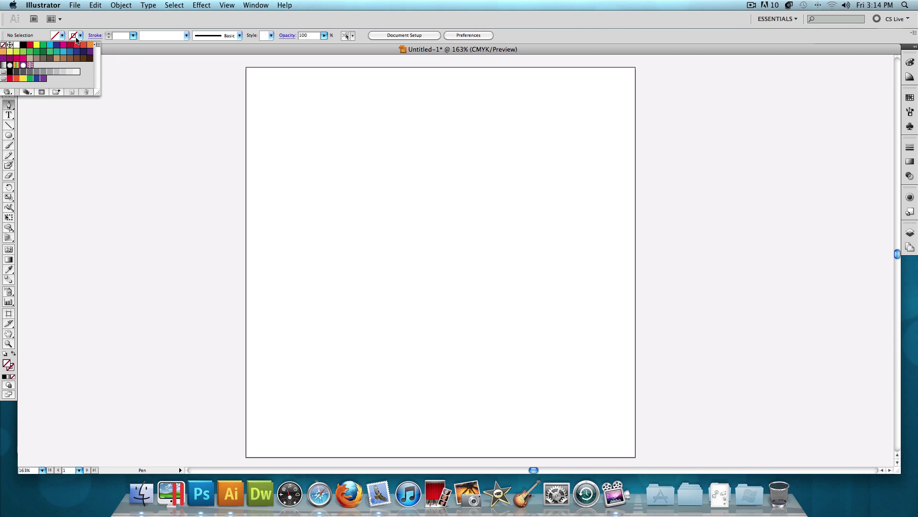
pyautogui.click(440, 174)
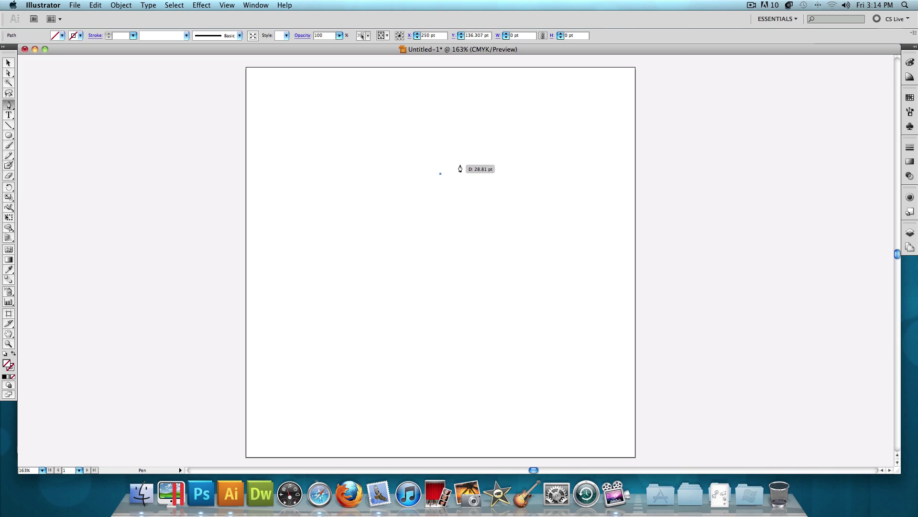
pyautogui.click(455, 161)
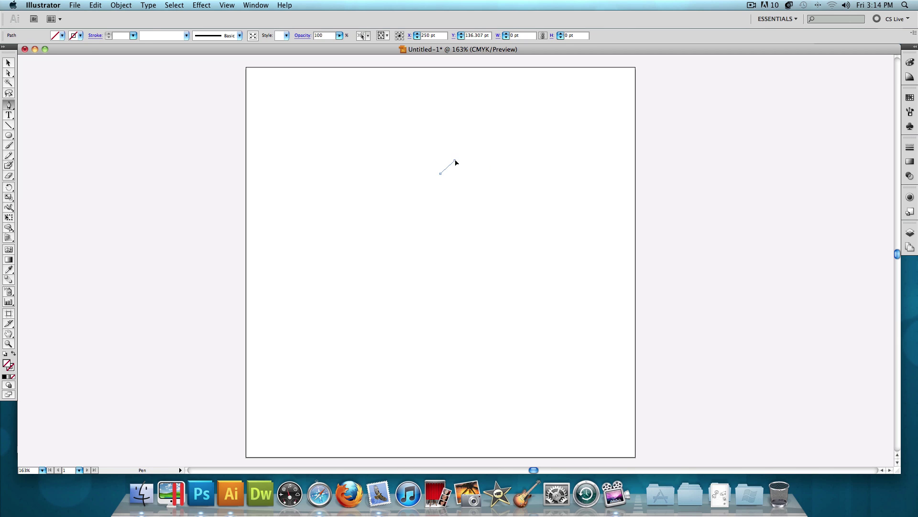
pyautogui.click(440, 188)
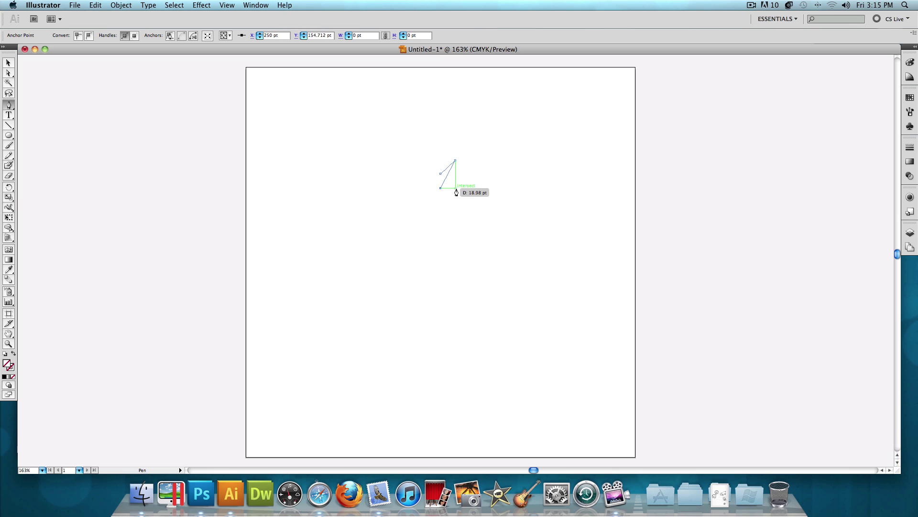
pyautogui.click(448, 188)
pyautogui.click(441, 196)
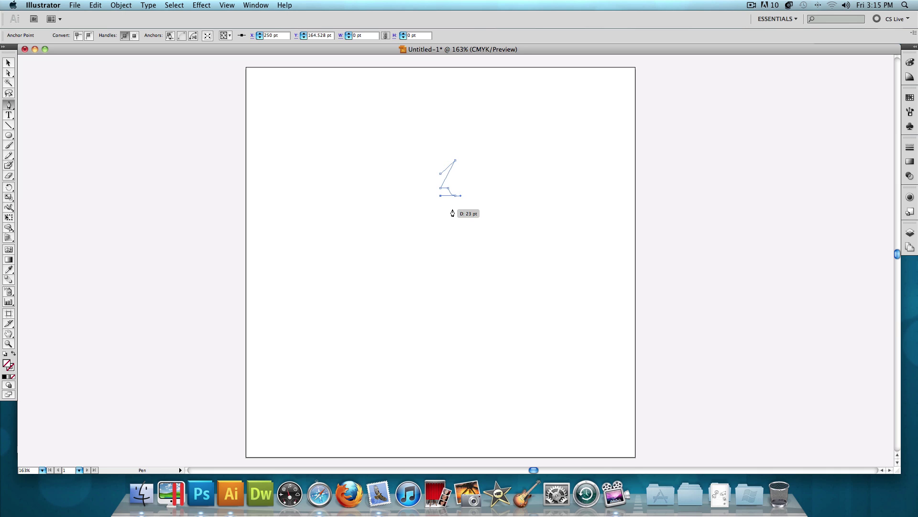
# Add the curved lower lobes and close the tall half-ornament outline at its starting point.
pyautogui.moveTo(452, 209); pyautogui.dragTo(461, 209)
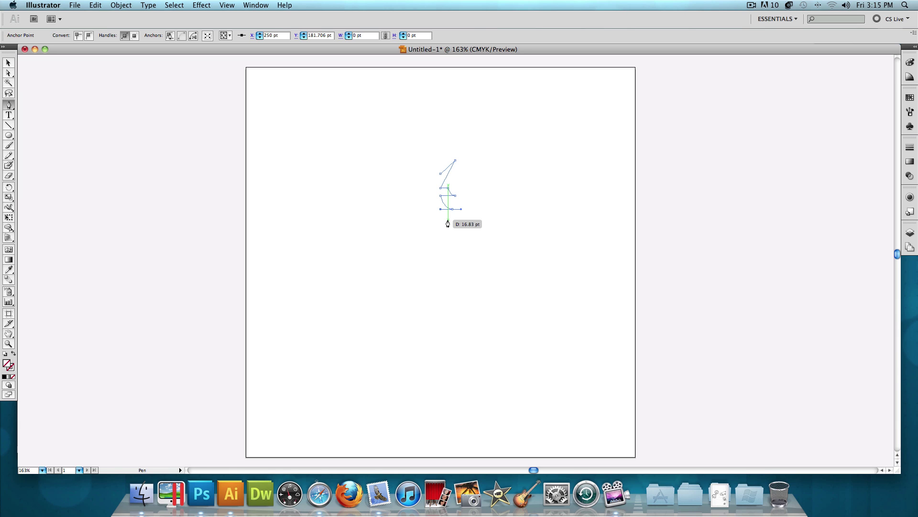
pyautogui.click(448, 220)
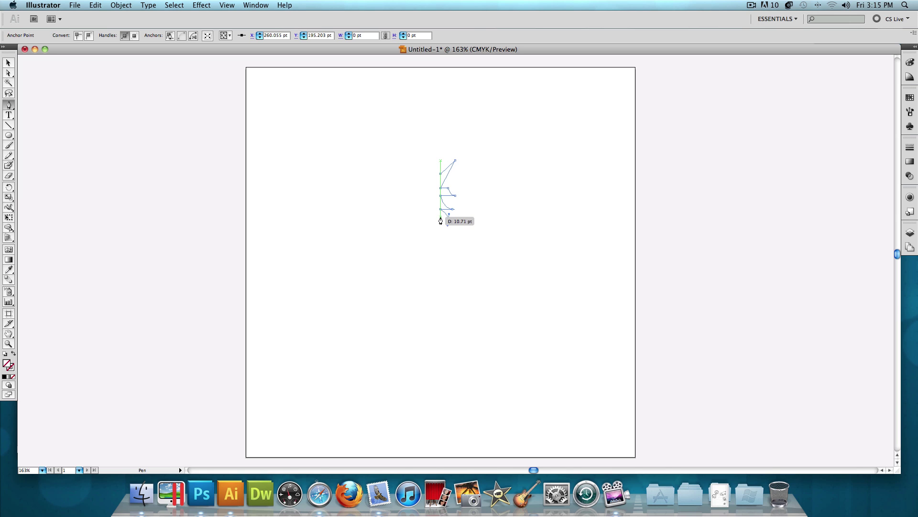
pyautogui.click(441, 217)
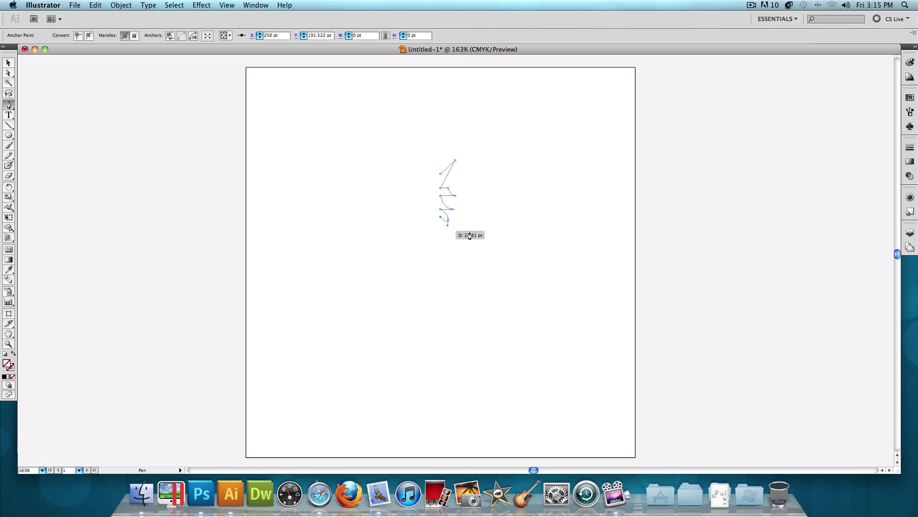
pyautogui.click(446, 233)
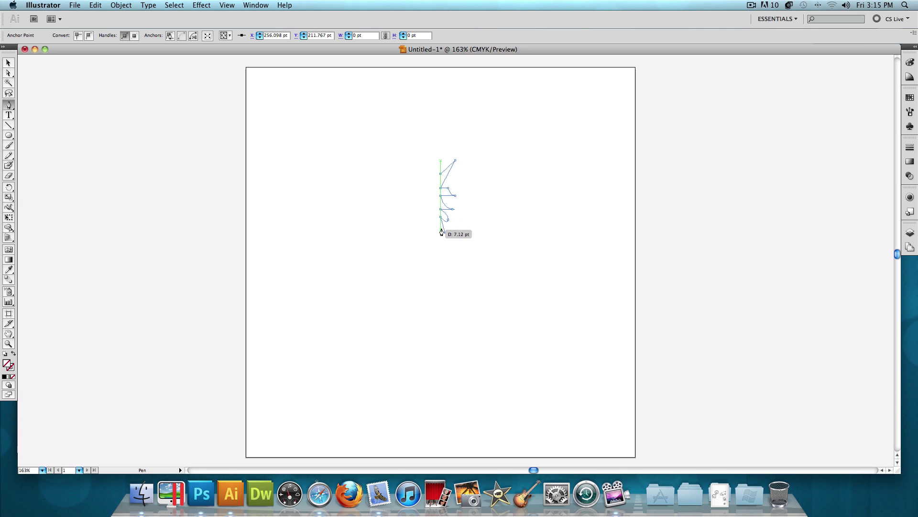
pyautogui.click(440, 226)
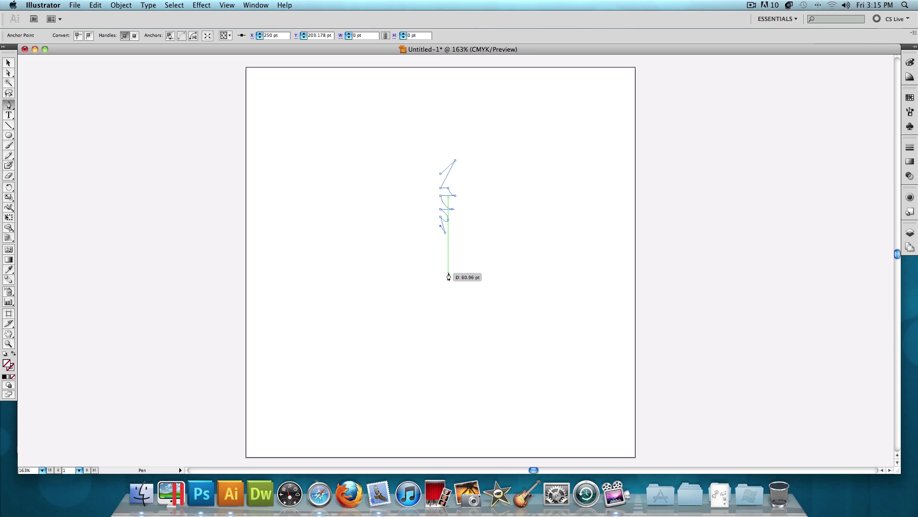
pyautogui.click(440, 174)
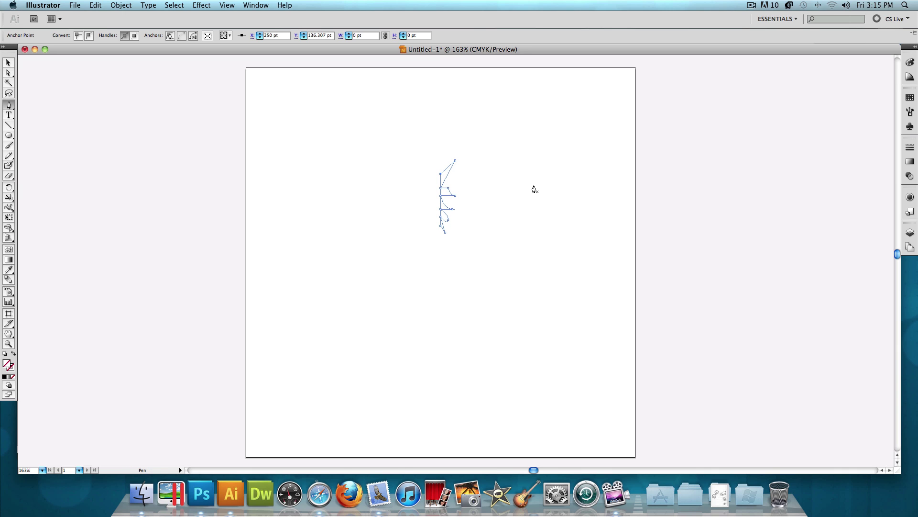
pyautogui.click(8, 63)
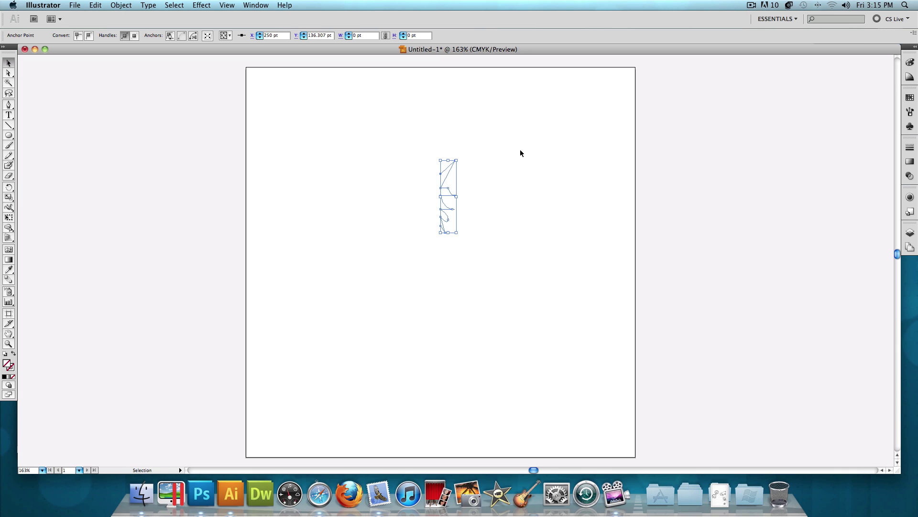
# Fill the spiky half-ornament outline with solid black.
pyautogui.click(241, 108)
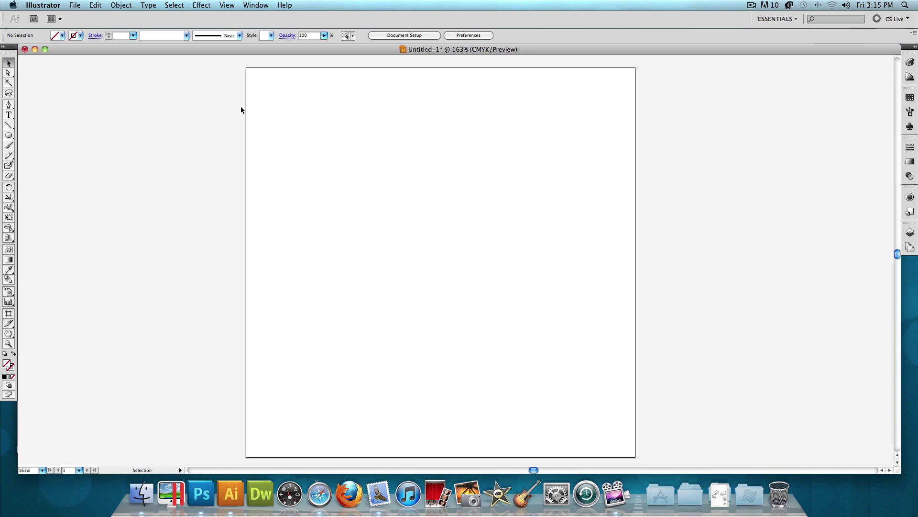
pyautogui.click(64, 35)
pyautogui.click(22, 46)
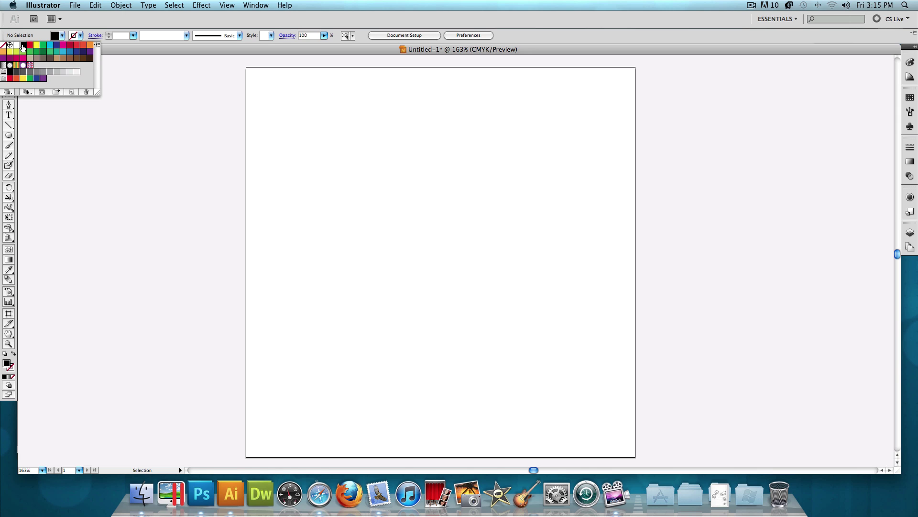
pyautogui.click(517, 260)
pyautogui.moveTo(406, 150); pyautogui.dragTo(533, 302)
pyautogui.click(64, 35)
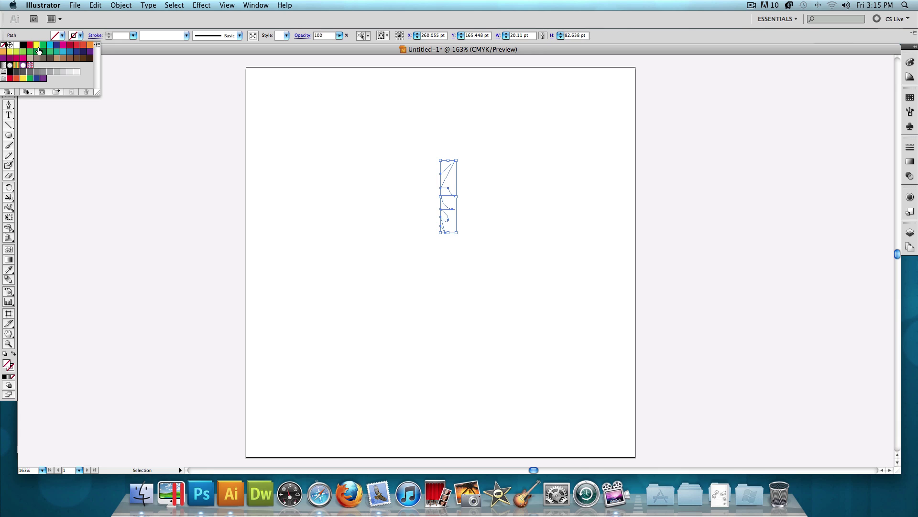
pyautogui.click(22, 45)
pyautogui.click(84, 35)
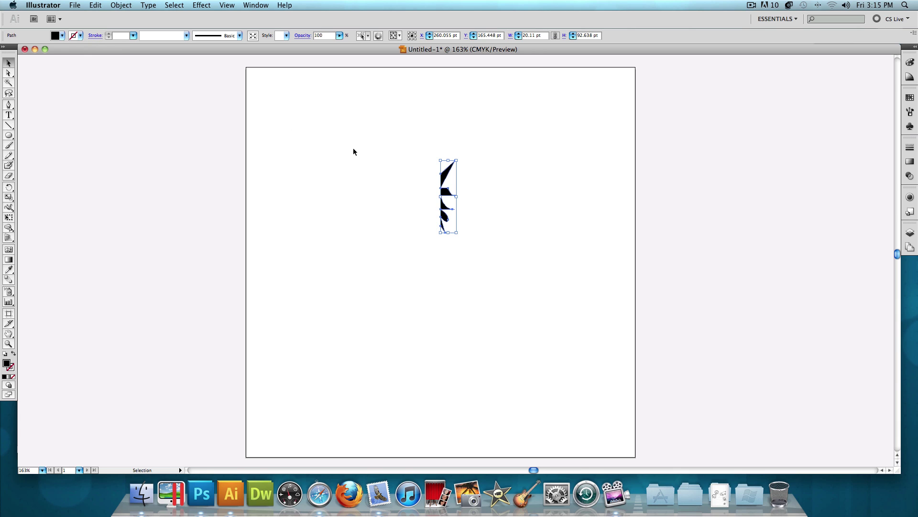
# Option-drag a duplicate of the black half-shape just to its left.
pyautogui.click(405, 168)
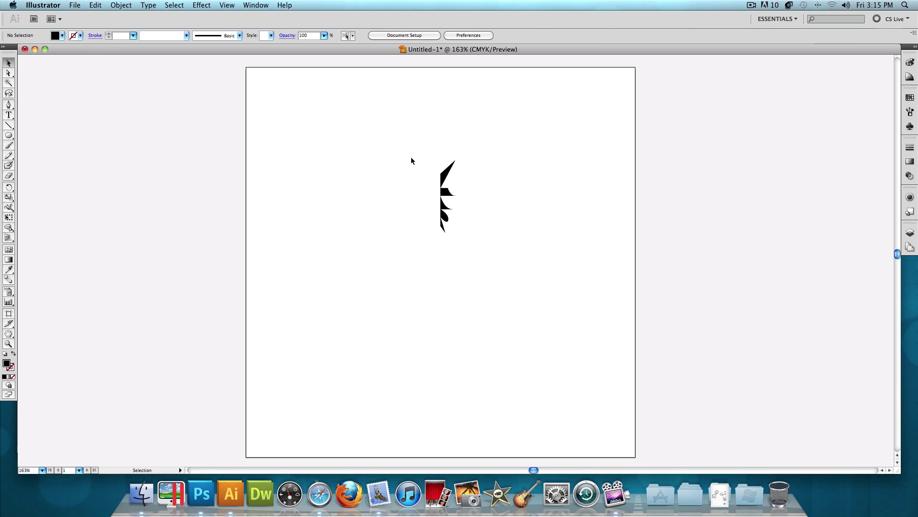
pyautogui.moveTo(420, 150); pyautogui.dragTo(501, 294)
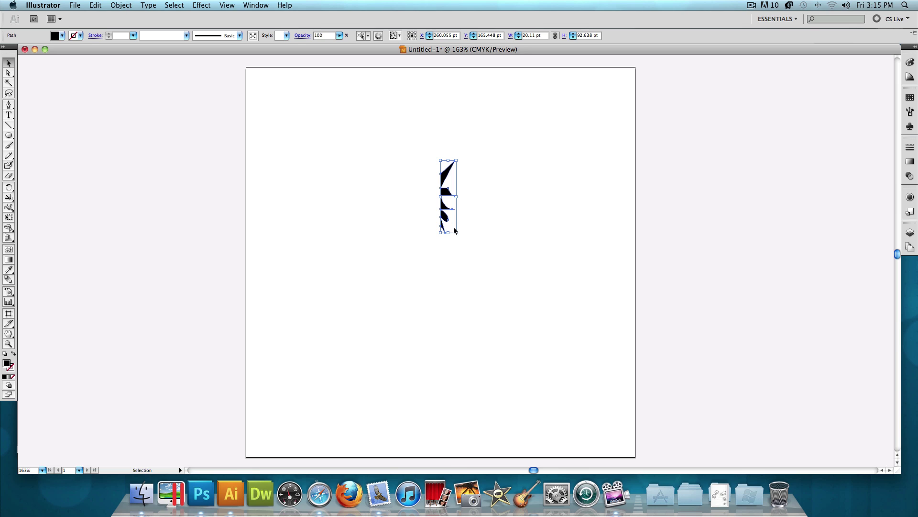
pyautogui.moveTo(443, 177); pyautogui.dragTo(427, 187)
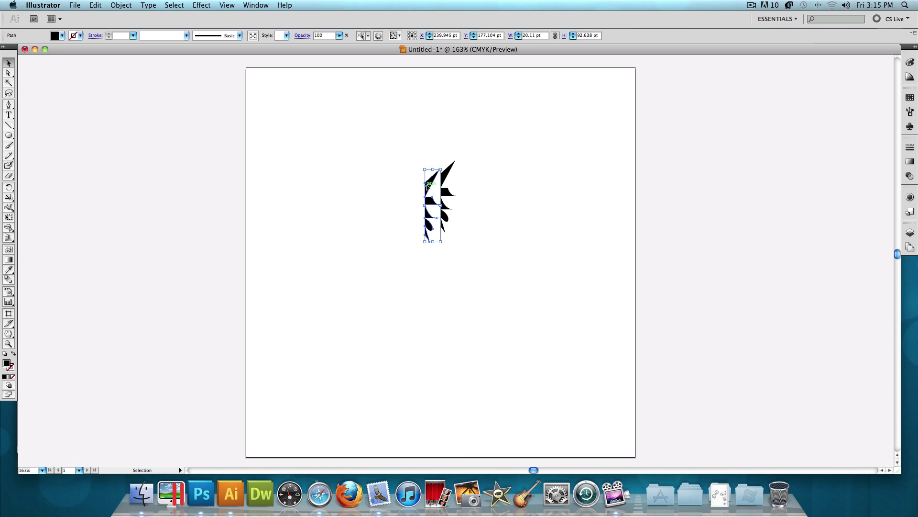
# Reflect the copy across the vertical axis and butt it against the original half.
pyautogui.rightClick(429, 183)
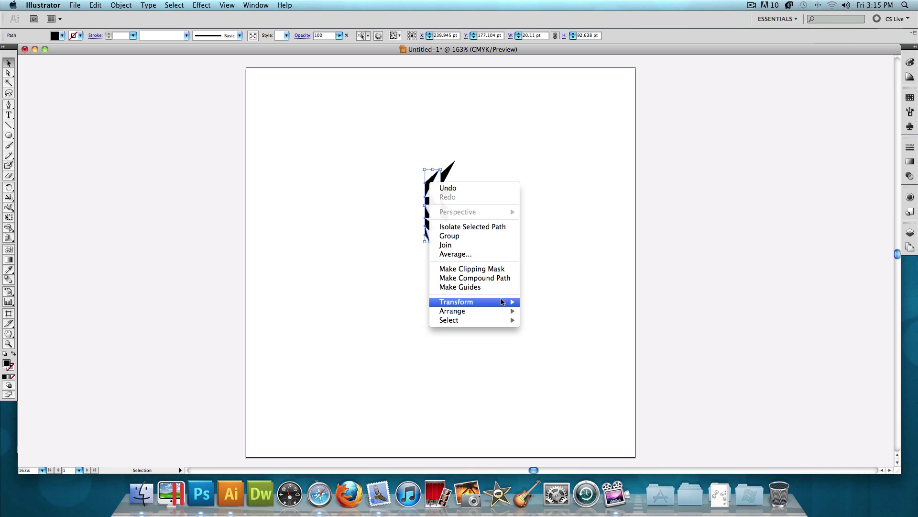
pyautogui.moveTo(502, 302)
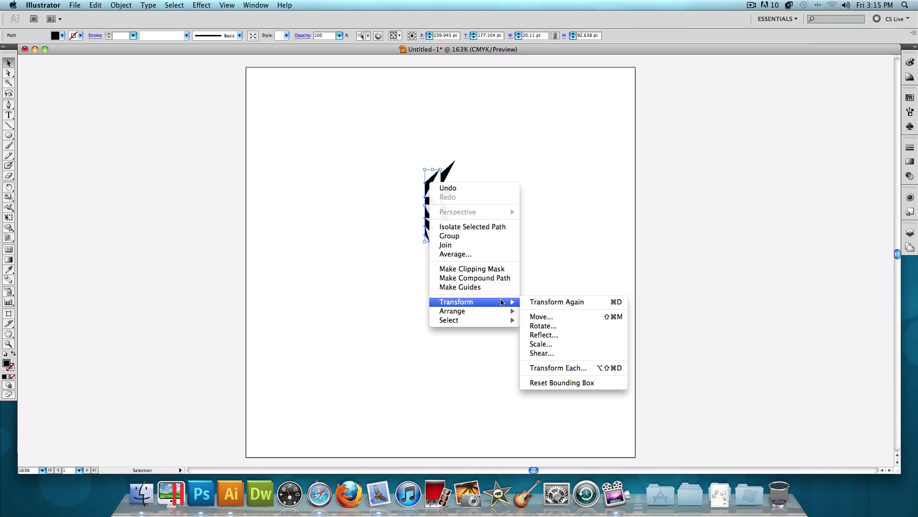
pyautogui.click(557, 335)
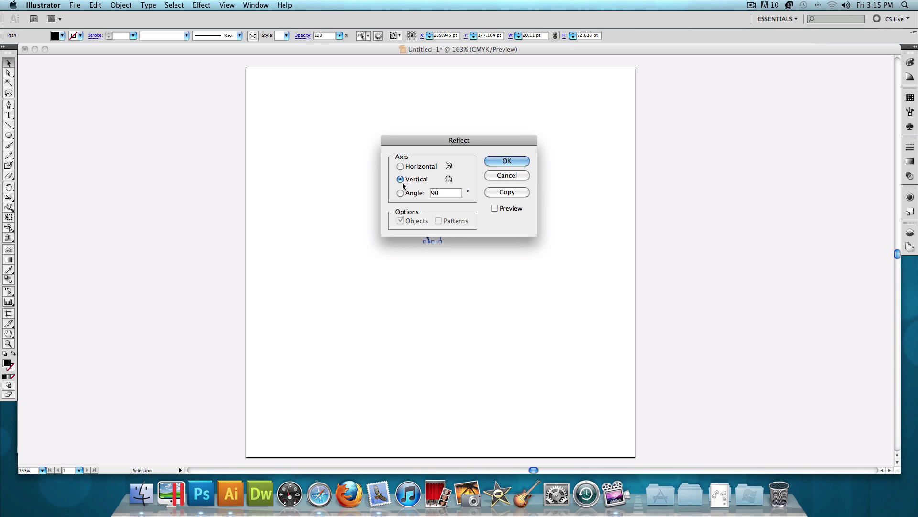
pyautogui.click(503, 164)
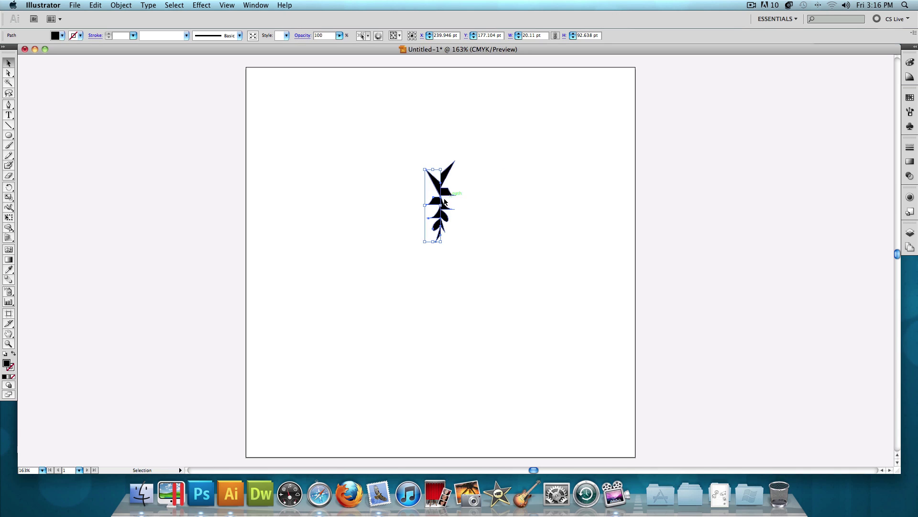
pyautogui.moveTo(438, 201)
pyautogui.mouseDown()
pyautogui.moveTo(431, 195)
pyautogui.moveTo(439, 193)
pyautogui.mouseUp()
pyautogui.click(503, 204)
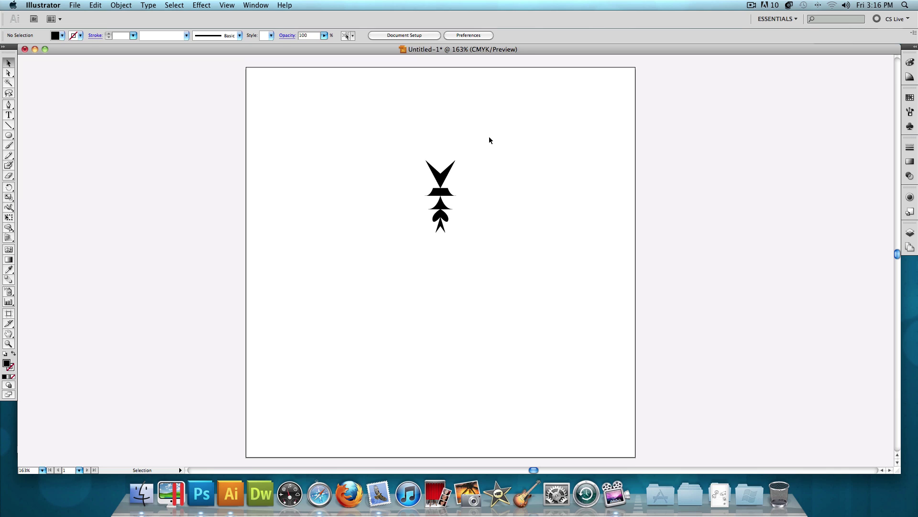
pyautogui.scroll(1, 489, 144)
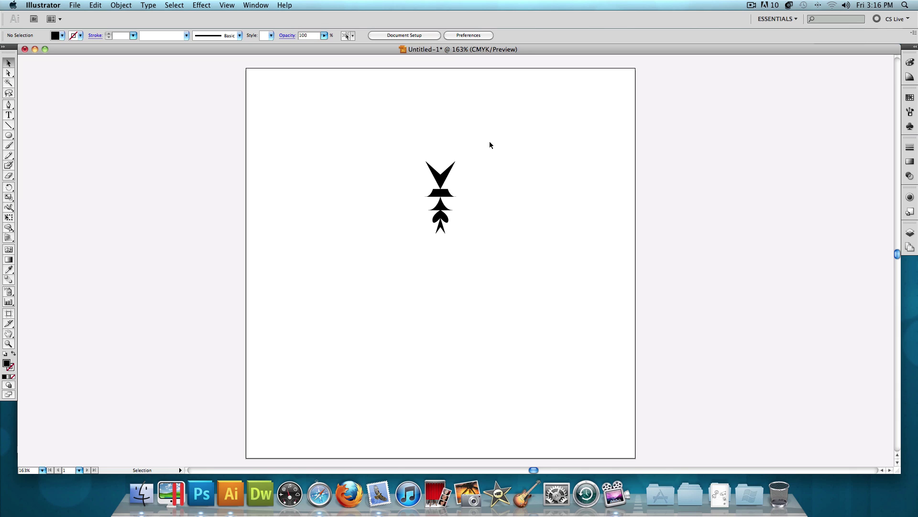
# Save the selected symmetric ornament as a new Pattern Brush with Tints colorization.
pyautogui.moveTo(487, 141); pyautogui.dragTo(387, 259)
pyautogui.click(256, 5)
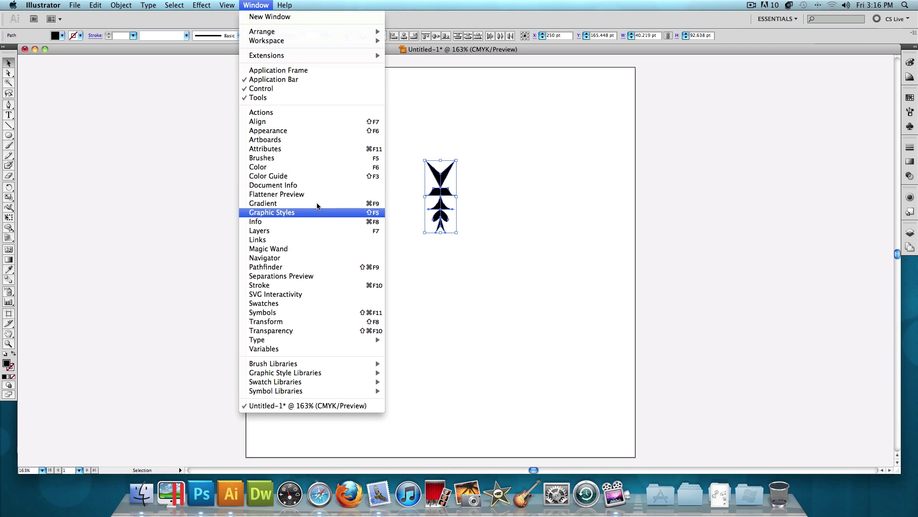
pyautogui.click(317, 158)
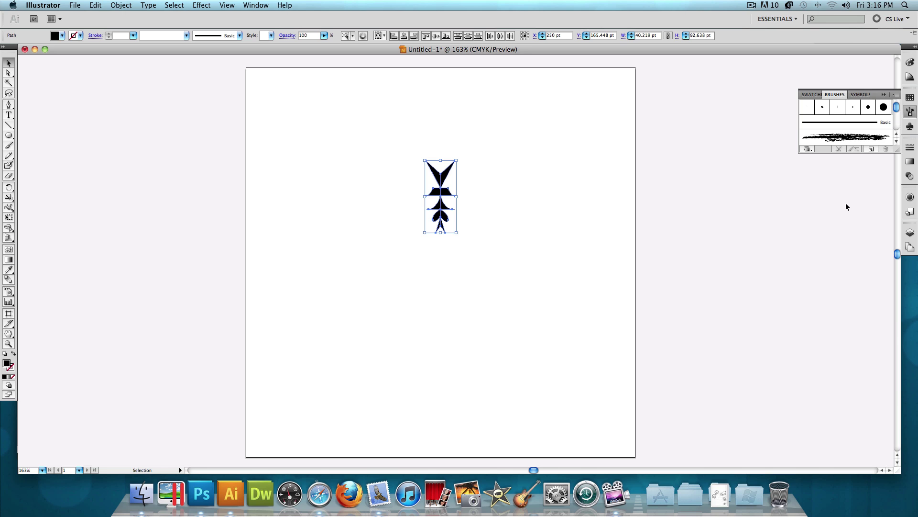
pyautogui.click(897, 98)
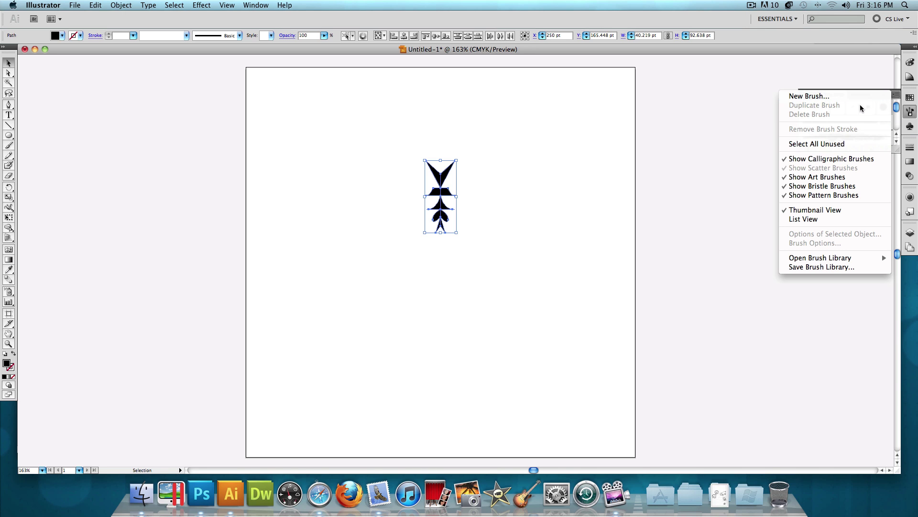
pyautogui.click(835, 98)
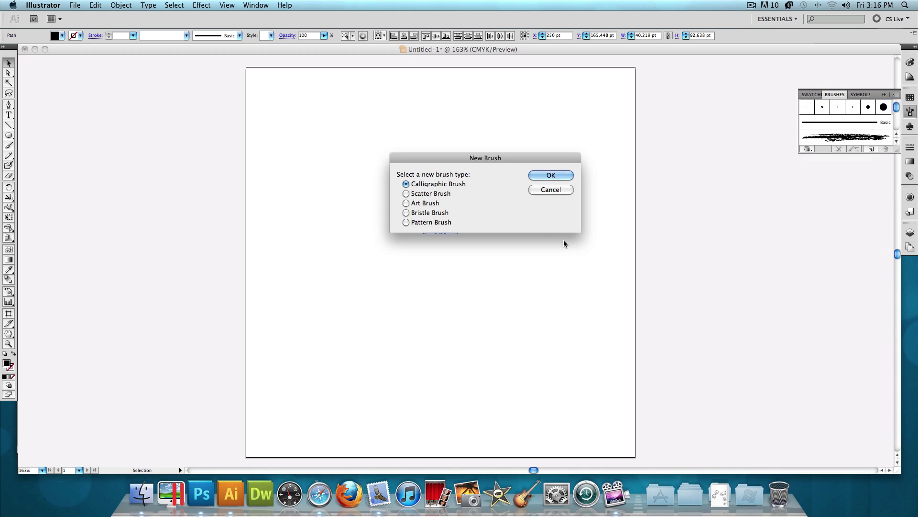
pyautogui.click(408, 223)
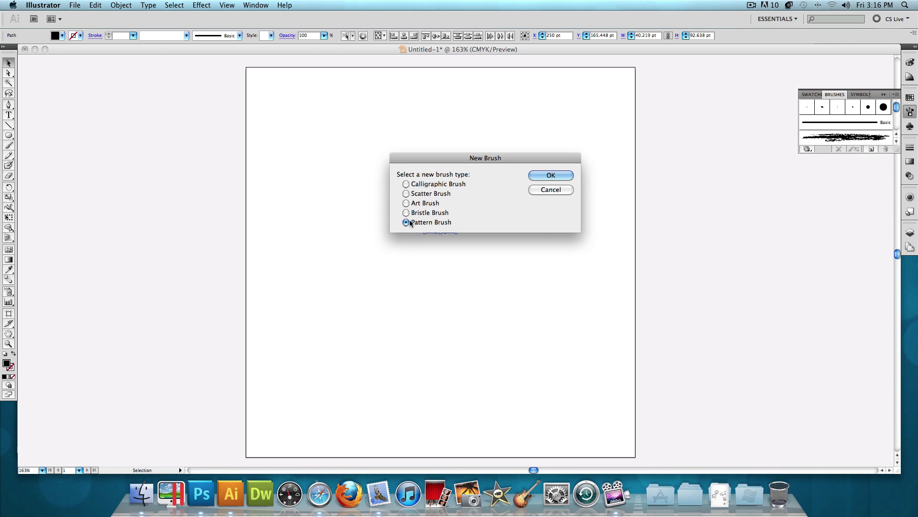
pyautogui.click(544, 176)
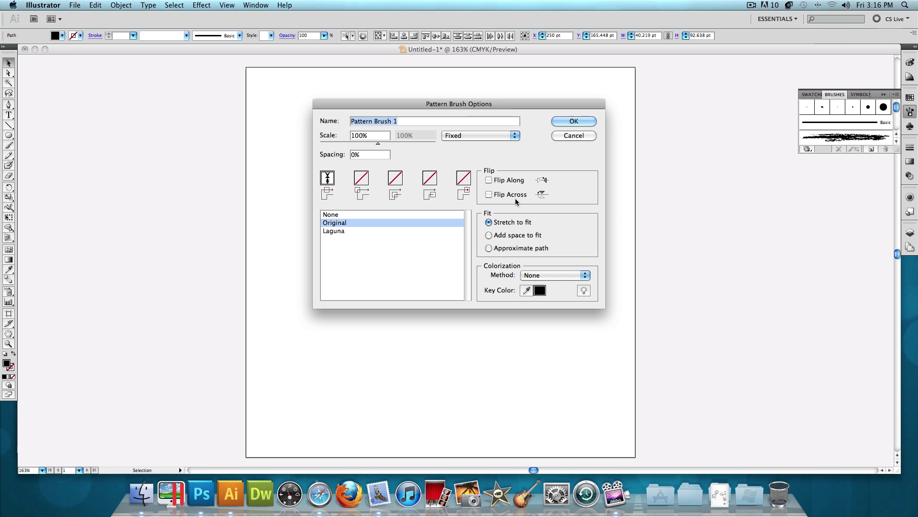
pyautogui.click(539, 275)
pyautogui.click(540, 284)
pyautogui.click(572, 123)
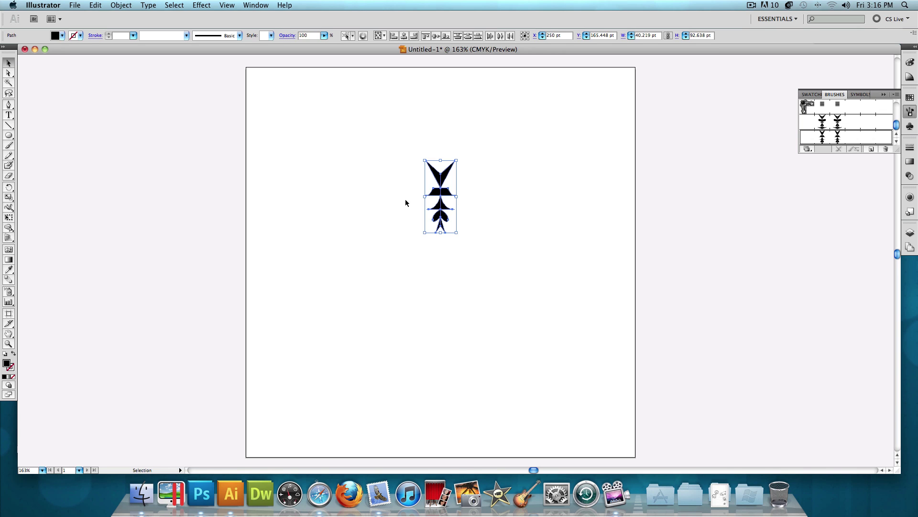
# Draw a circle below the motif with no fill and a black stroke.
pyautogui.click(9, 135)
pyautogui.moveTo(338, 277); pyautogui.dragTo(414, 352)
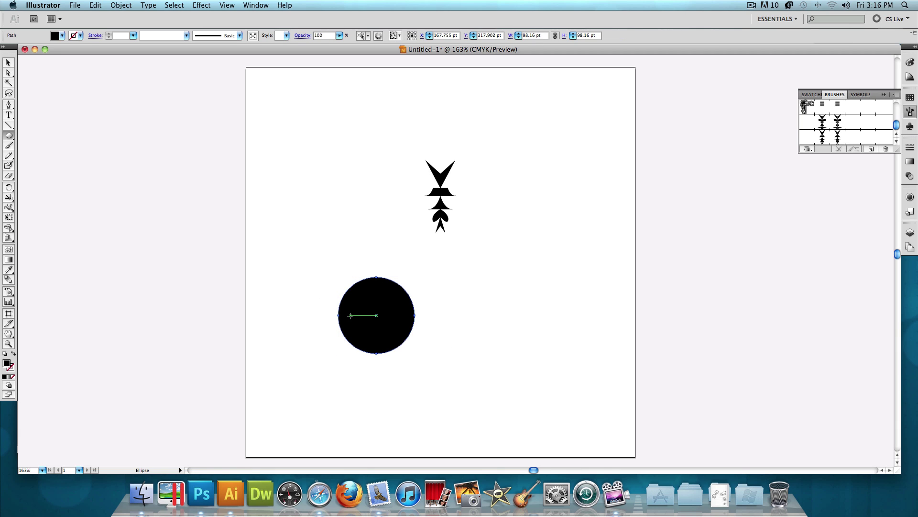
pyautogui.click(63, 35)
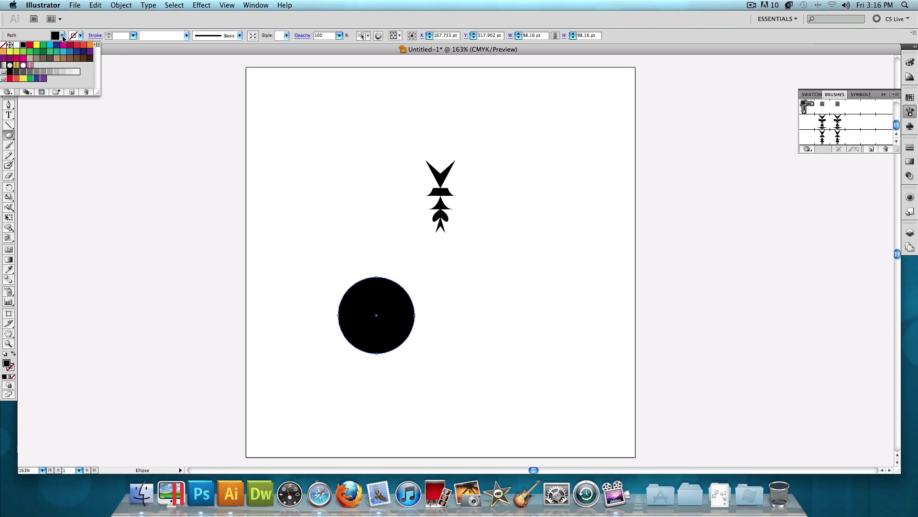
pyautogui.click(4, 45)
pyautogui.click(77, 36)
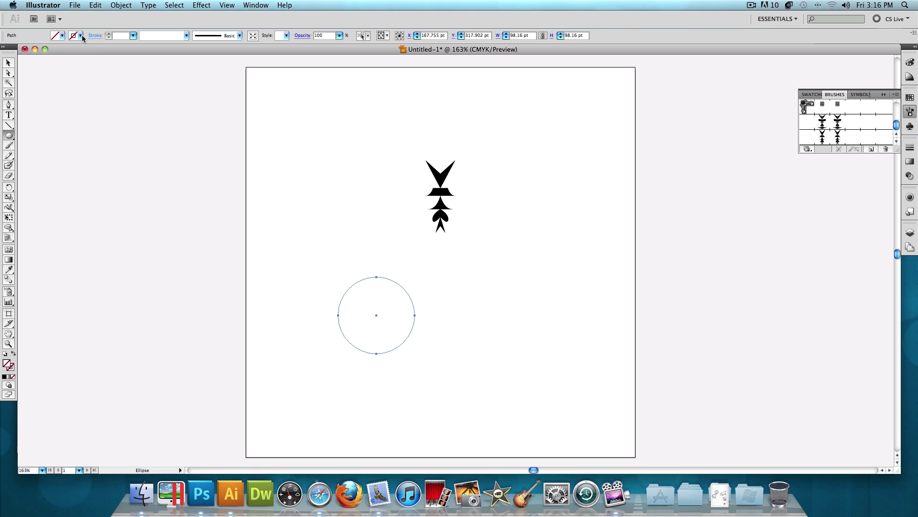
pyautogui.click(79, 36)
pyautogui.click(23, 45)
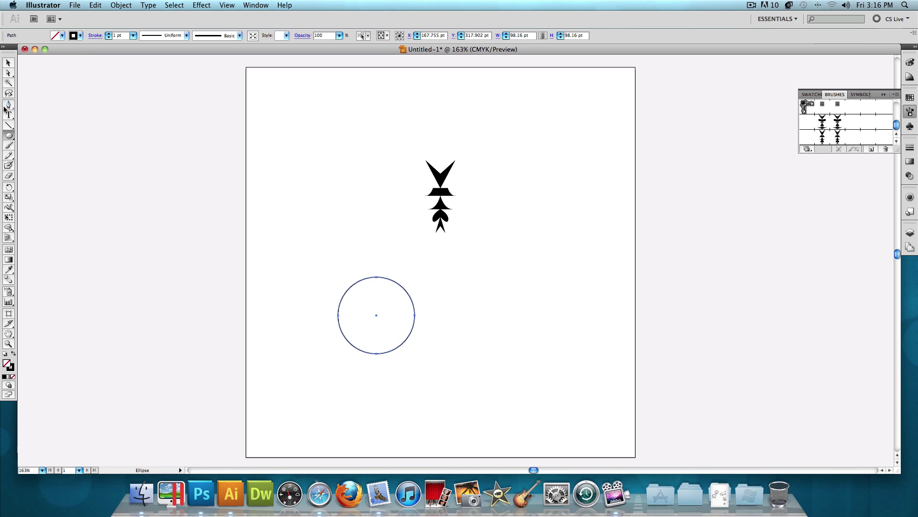
# Apply Pattern Brush 1 to the circle, forming a star-shaped ring.
pyautogui.click(8, 62)
pyautogui.moveTo(325, 273); pyautogui.dragTo(435, 364)
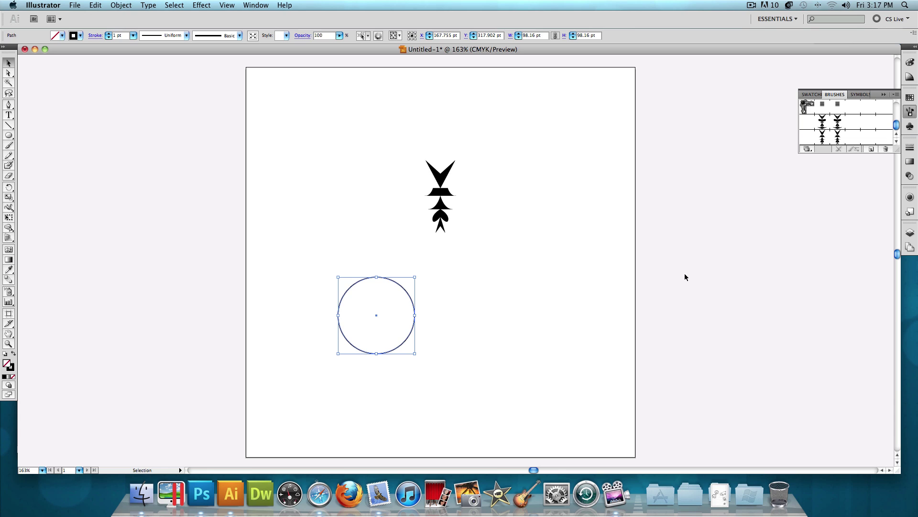
pyautogui.click(837, 140)
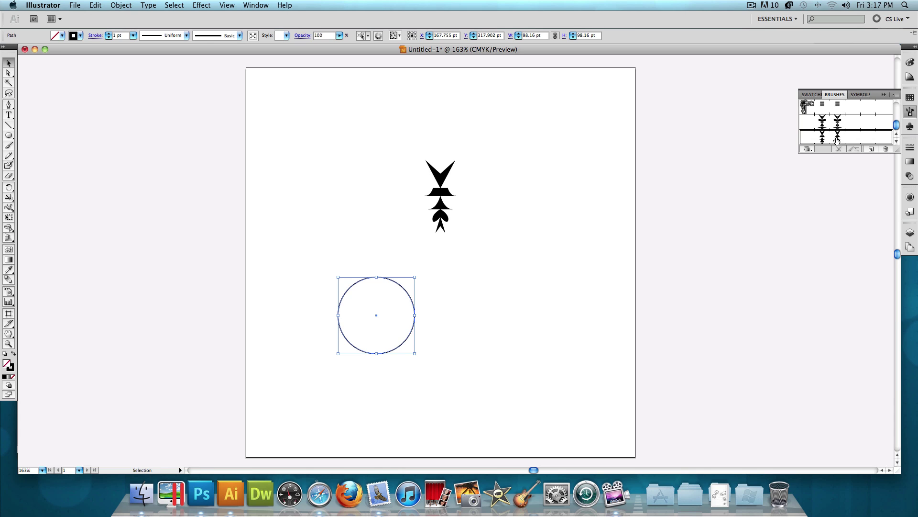
# Shrink the snowflake's inner circle slightly, keeping its proportions.
pyautogui.click(524, 326)
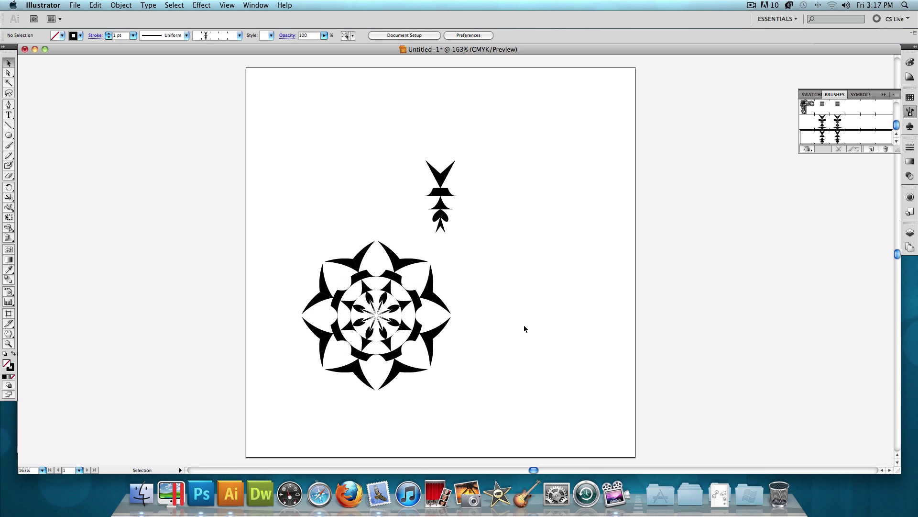
pyautogui.moveTo(304, 225); pyautogui.dragTo(423, 397)
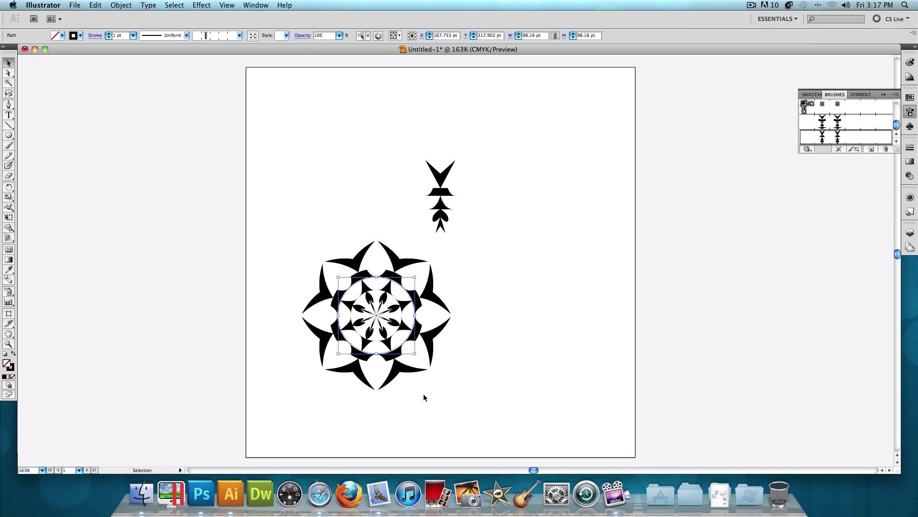
pyautogui.press('shift')
pyautogui.moveTo(415, 355); pyautogui.dragTo(402, 341)
pyautogui.keyDown('shift'); pyautogui.click(396, 333); pyautogui.keyUp('shift')
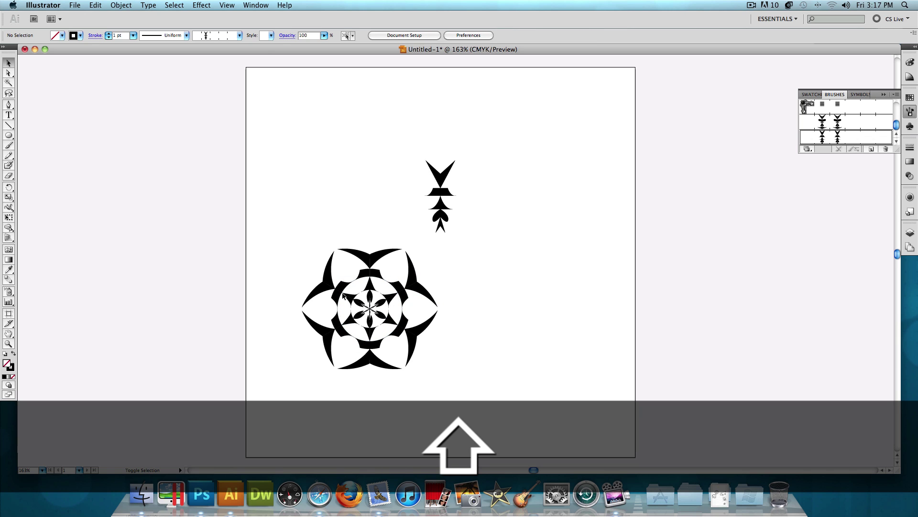
pyautogui.moveTo(282, 251); pyautogui.dragTo(413, 352)
pyautogui.press('shift')
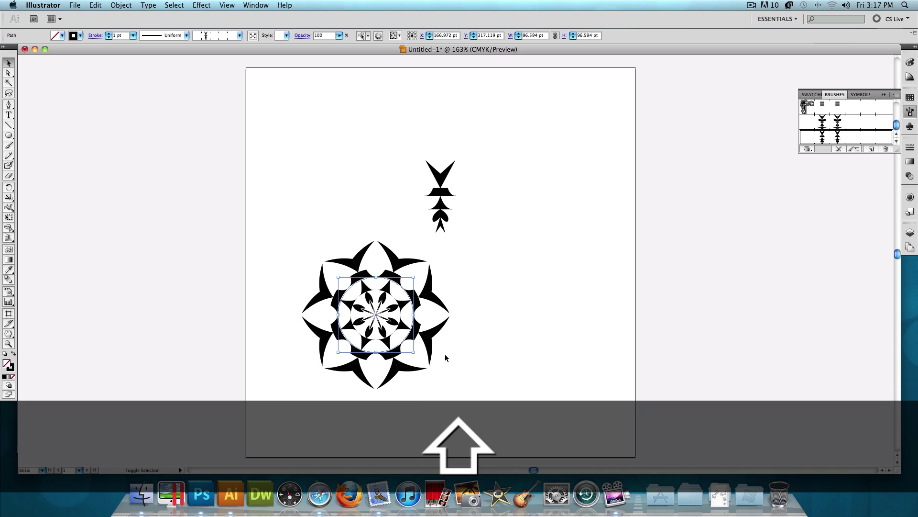
pyautogui.click(489, 357)
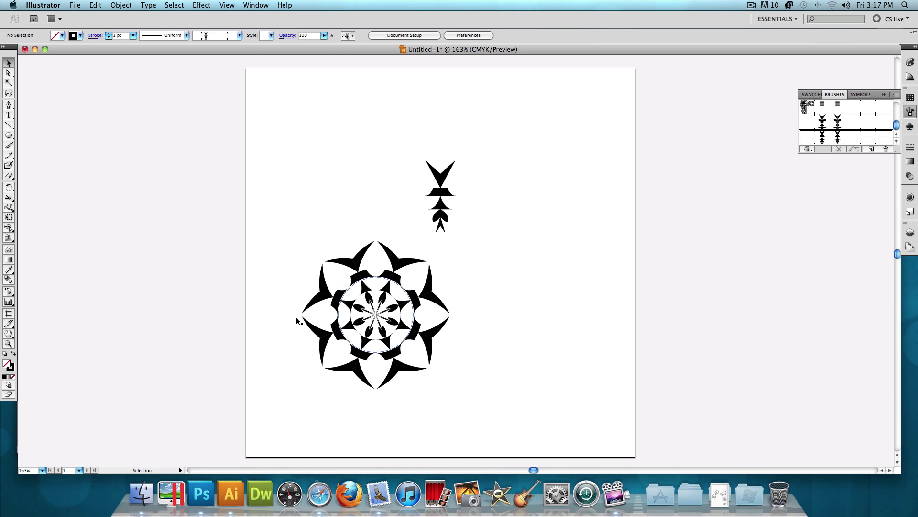
# Nudge the snowflake slightly down and left, then move over to Photoshop.
pyautogui.moveTo(296, 242); pyautogui.dragTo(409, 349)
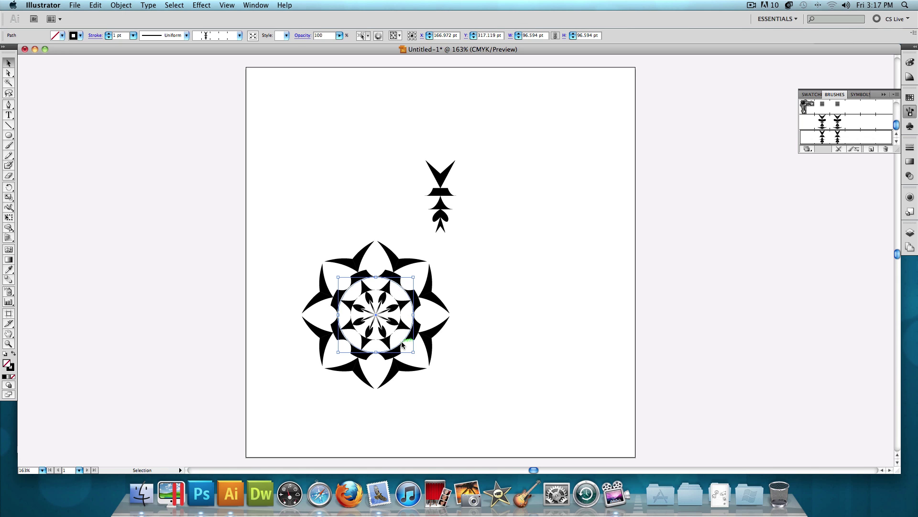
pyautogui.moveTo(402, 344); pyautogui.dragTo(426, 303)
pyautogui.press('super+Tab')
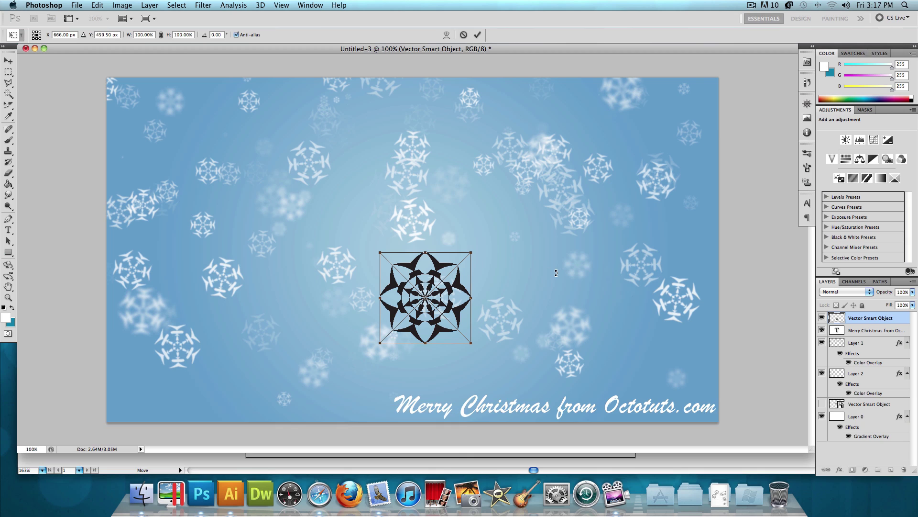
# Commit the placed snowflake and create a new blank 300 × 300 px document.
pyautogui.click(8, 61)
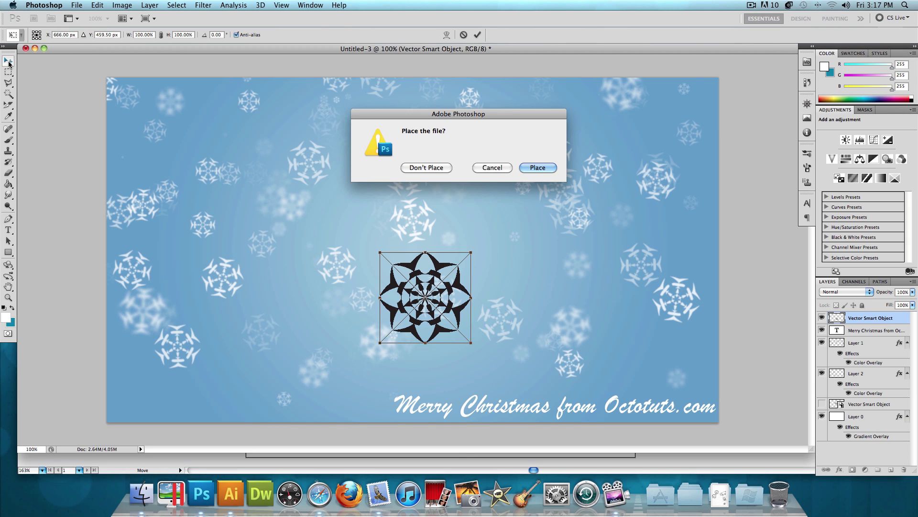
pyautogui.click(538, 167)
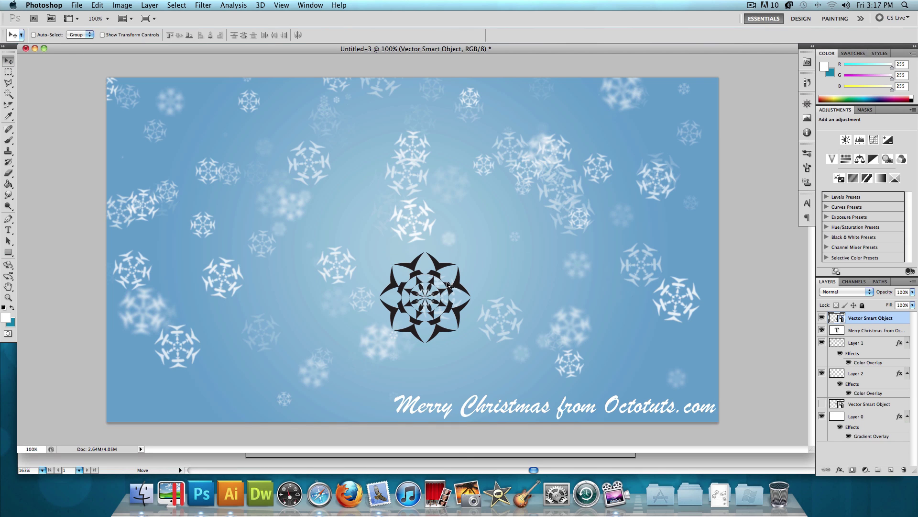
pyautogui.click(76, 5)
pyautogui.click(81, 14)
pyautogui.moveTo(424, 211); pyautogui.dragTo(389, 216)
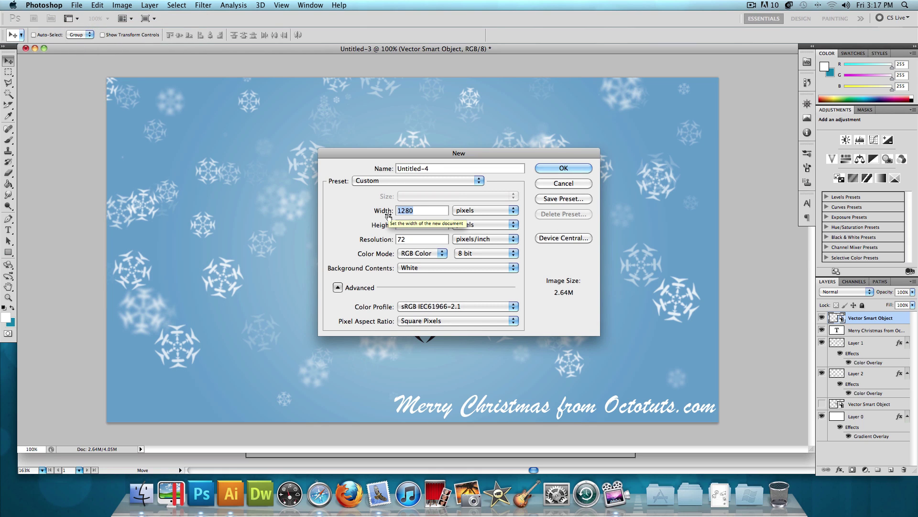
pyautogui.write('3000')
pyautogui.press('BackSpace')
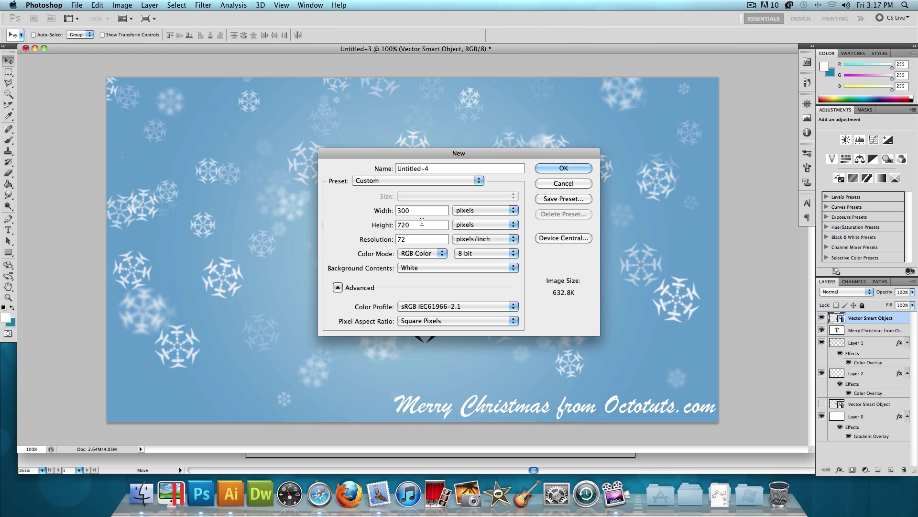
pyautogui.moveTo(424, 224); pyautogui.dragTo(396, 223)
pyautogui.write('300')
pyautogui.press('Return')
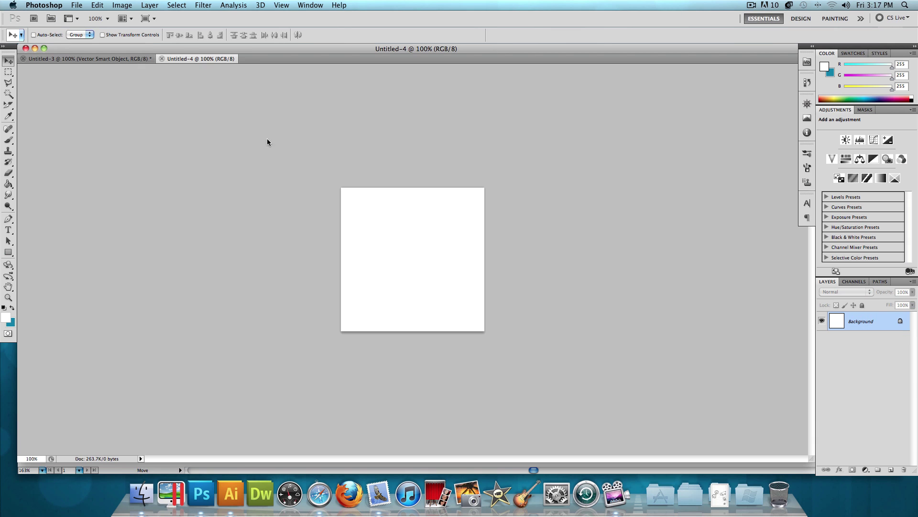
# Drag the dark snowflake into Untitled-4 and crop the canvas tightly around it.
pyautogui.click(88, 59)
pyautogui.moveTo(389, 282); pyautogui.dragTo(406, 258)
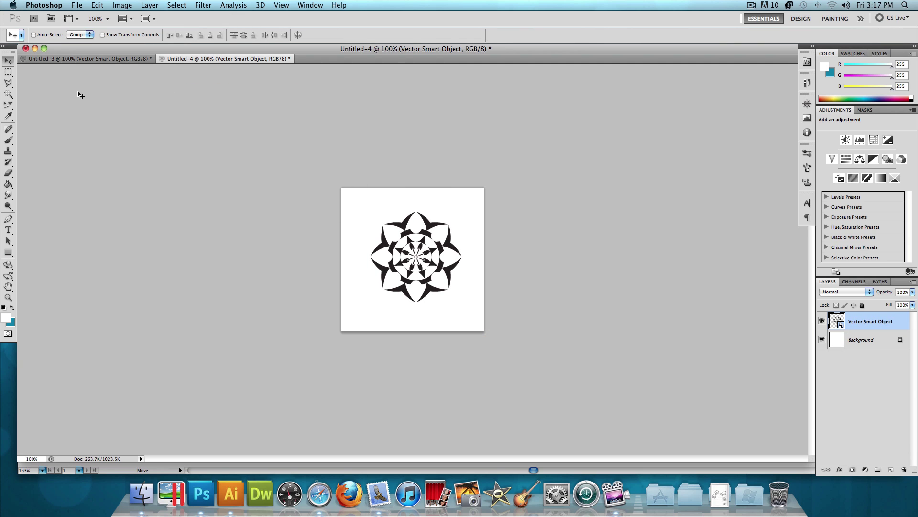
pyautogui.click(5, 73)
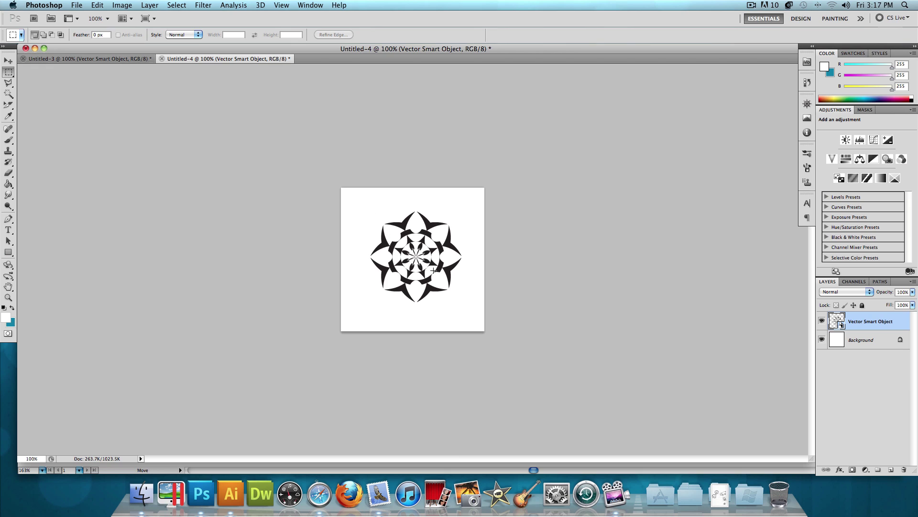
pyautogui.moveTo(464, 299); pyautogui.dragTo(445, 286)
pyautogui.click(99, 4)
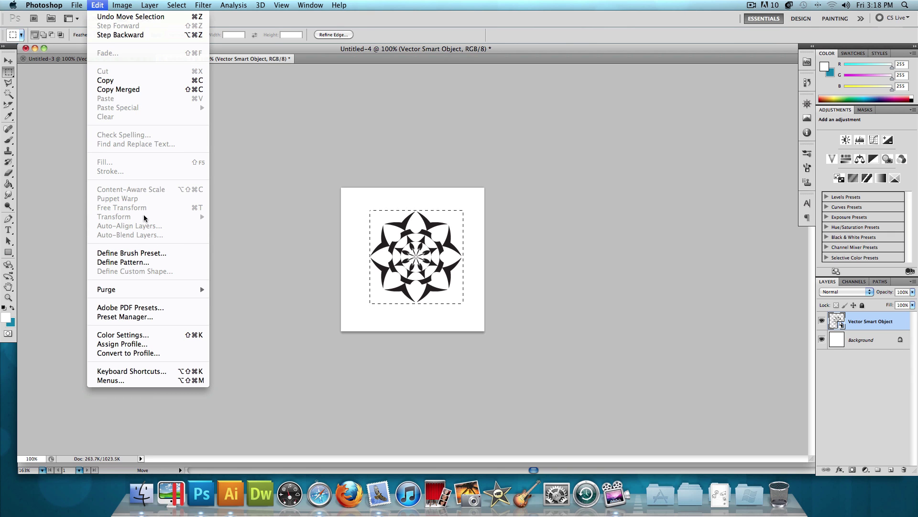
pyautogui.moveTo(115, 4)
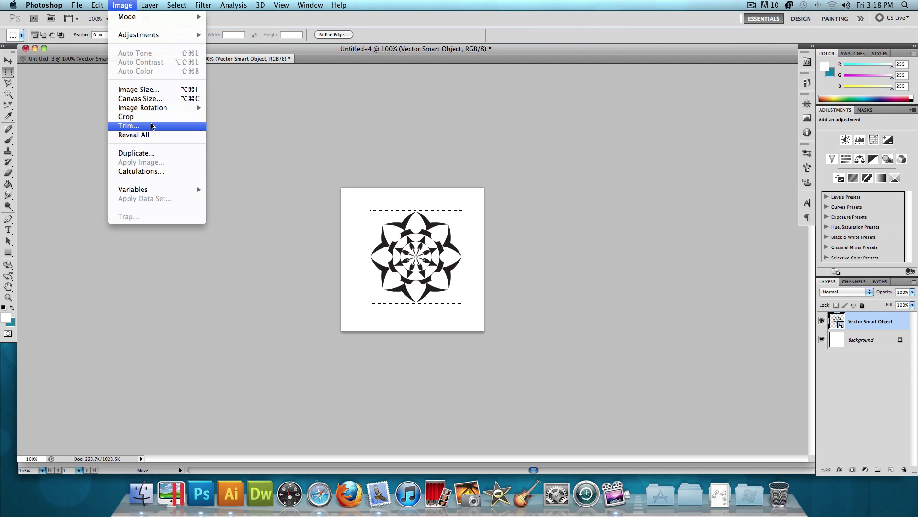
pyautogui.click(128, 117)
# Define the whole canvas as a brush preset named 'snokeflake brush'.
pyautogui.press('super+a')
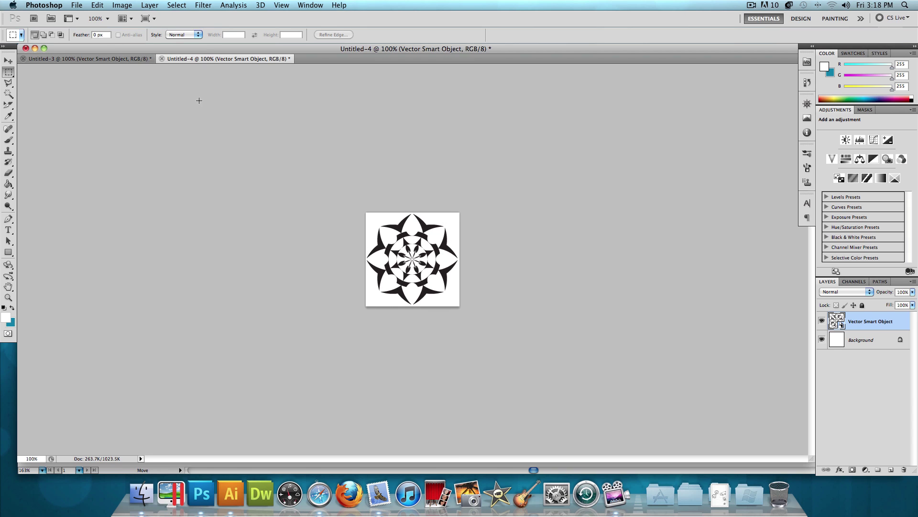
pyautogui.click(108, 5)
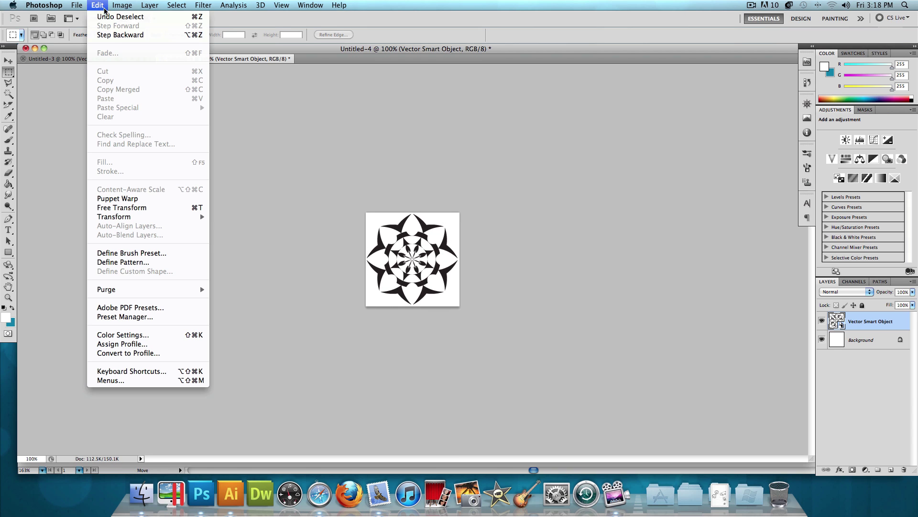
pyautogui.click(162, 253)
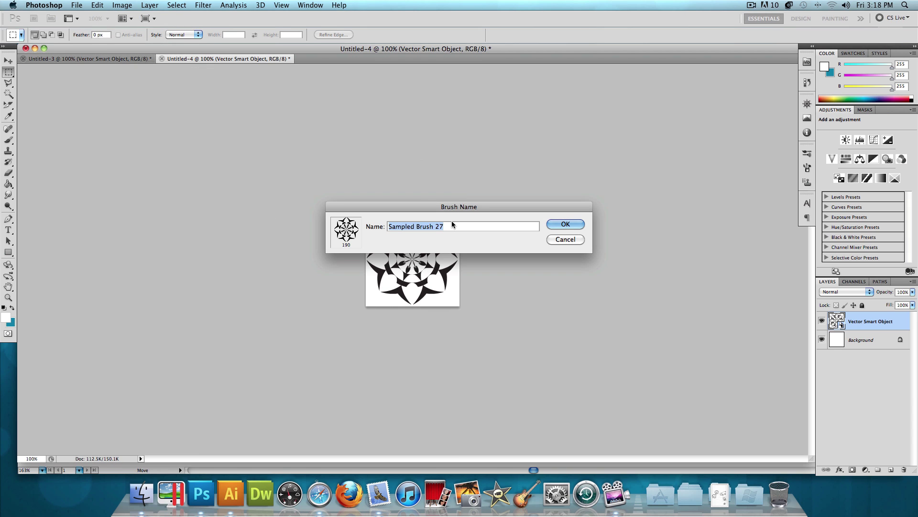
pyautogui.write('snokefla')
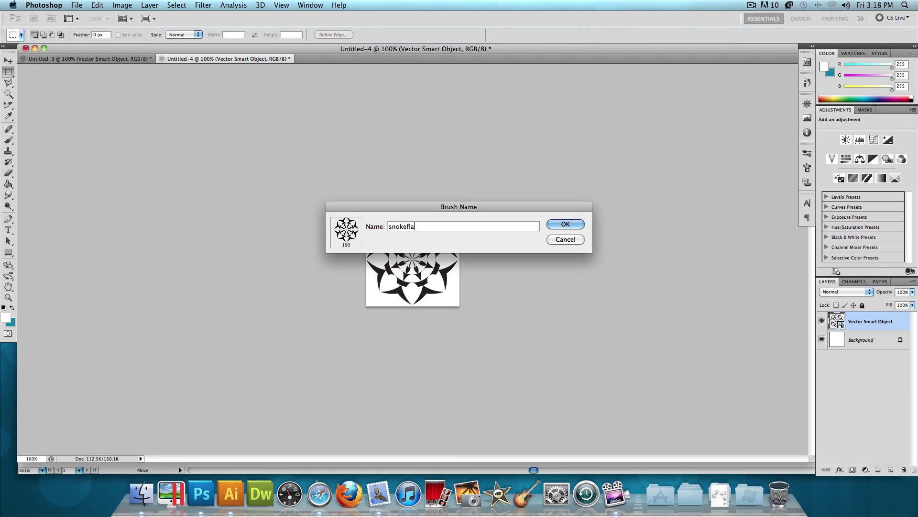
pyautogui.write('ke brush')
pyautogui.press('Return')
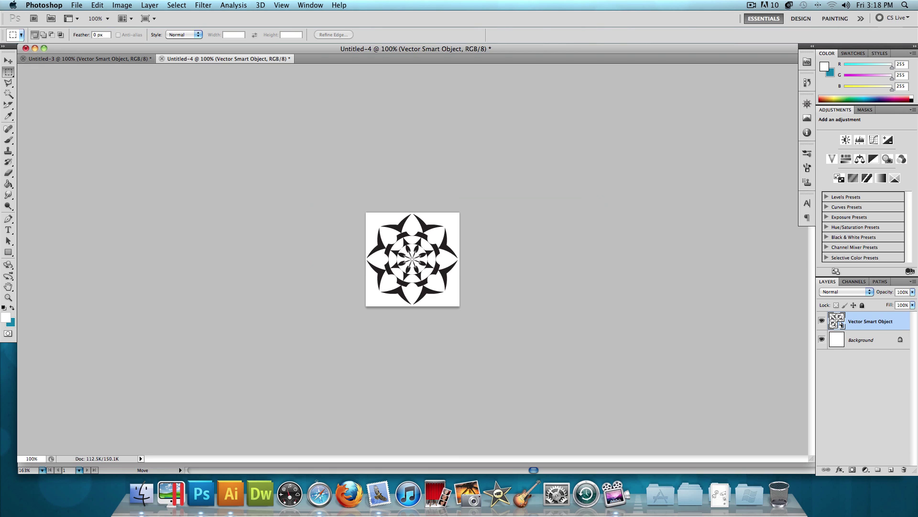
# Create a new blank 1280 × 720 pixel document, Untitled-5.
pyautogui.hotkey('ctrl', 'Tab')
pyautogui.hotkey('ctrl', 'Tab')
pyautogui.click(85, 4)
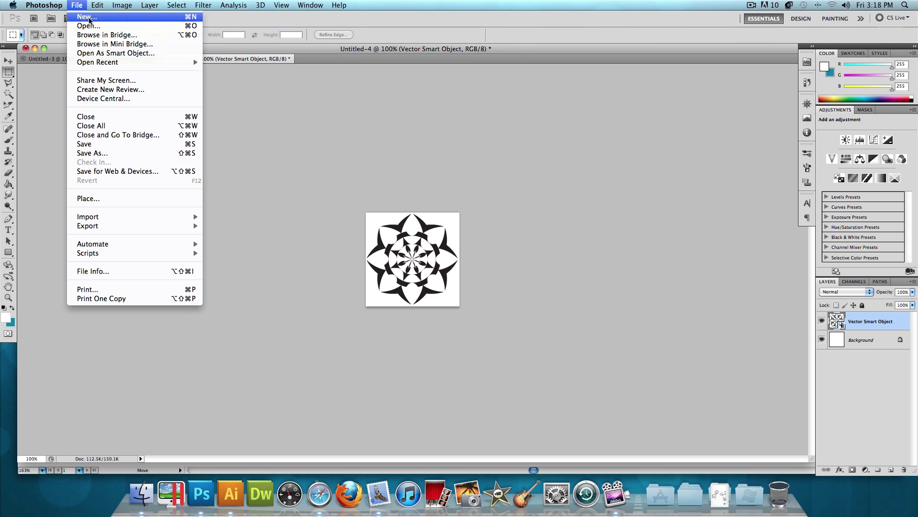
pyautogui.click(88, 16)
pyautogui.doubleClick(422, 209)
pyautogui.write('1280')
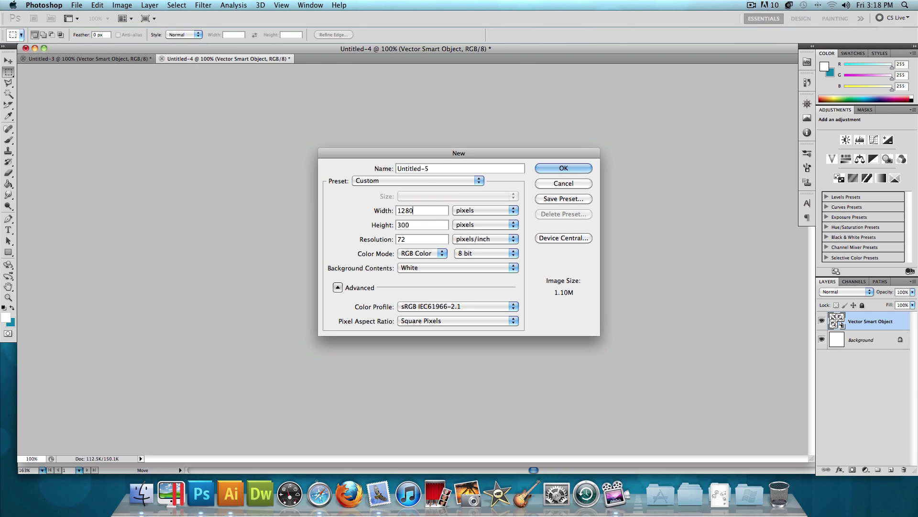
pyautogui.press('Tab')
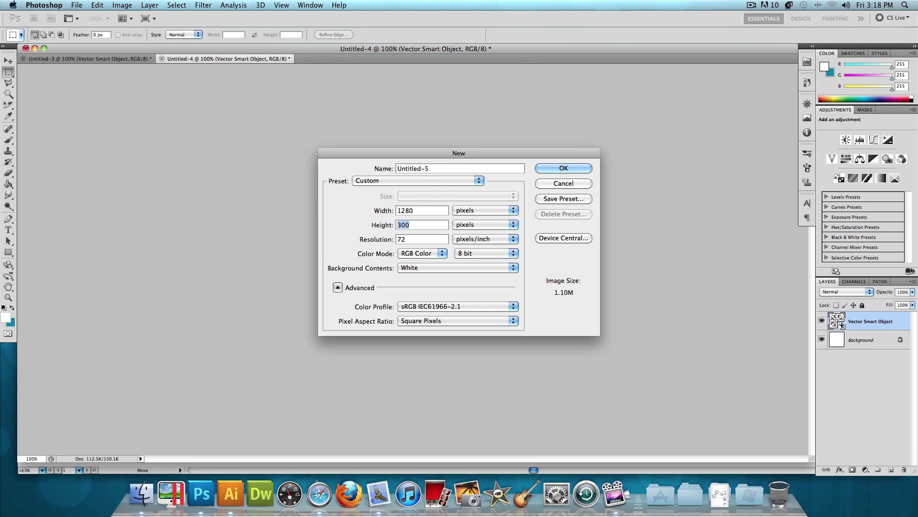
pyautogui.write('720')
pyautogui.click(423, 205)
pyautogui.click(420, 221)
pyautogui.click(554, 169)
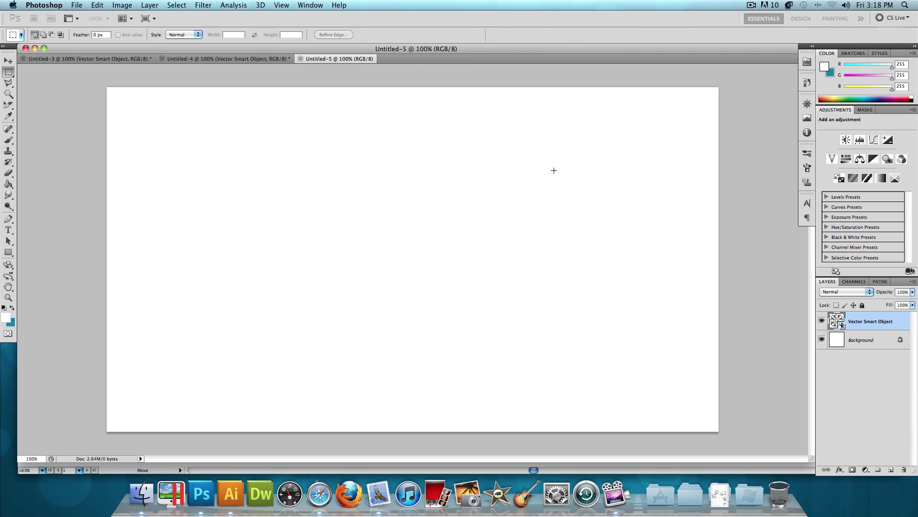
# Convert the Background into Layer 0 and add a Gradient Overlay layer style.
pyautogui.doubleClick(880, 322)
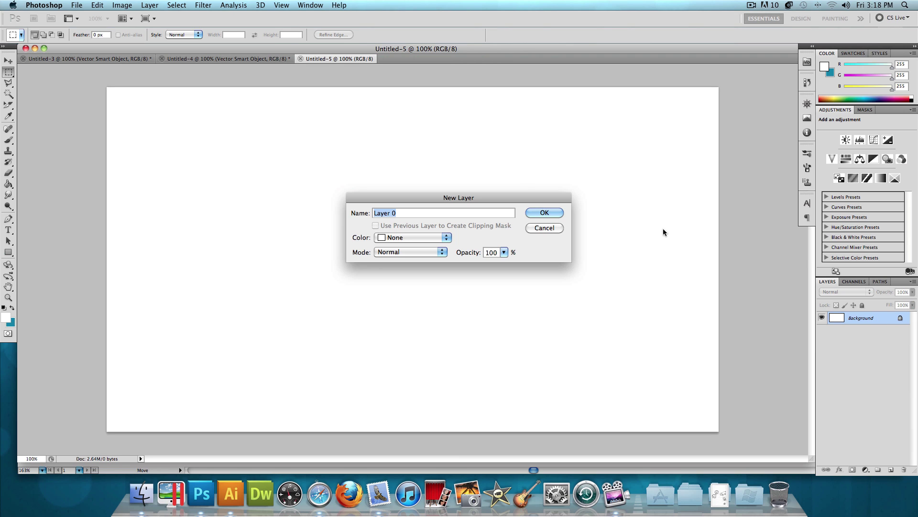
pyautogui.click(543, 214)
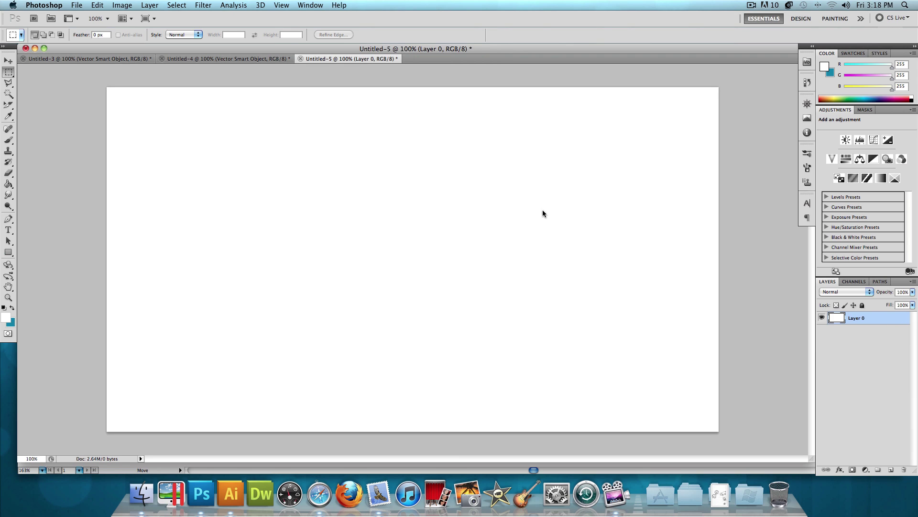
pyautogui.doubleClick(878, 321)
pyautogui.click(665, 351)
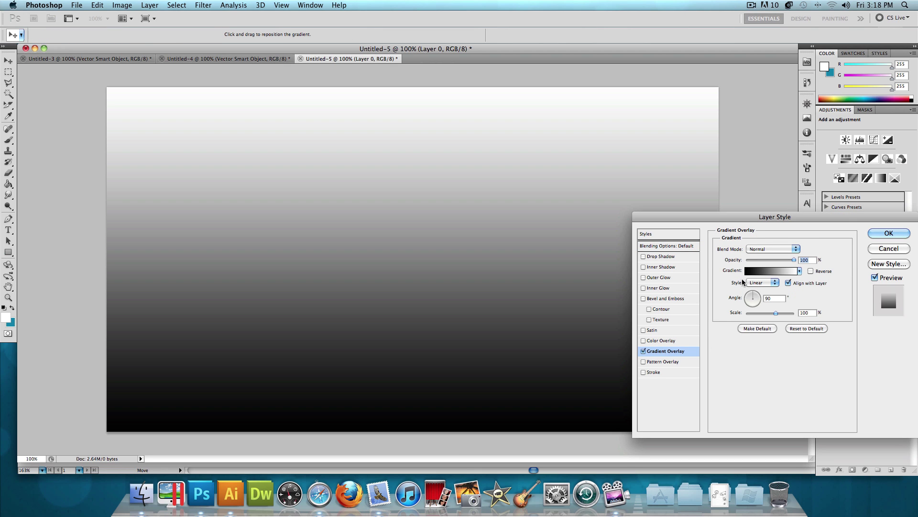
# Set the gradient stops to blue 639cce on the left and light blue a9cce3 on the right.
pyautogui.click(761, 270)
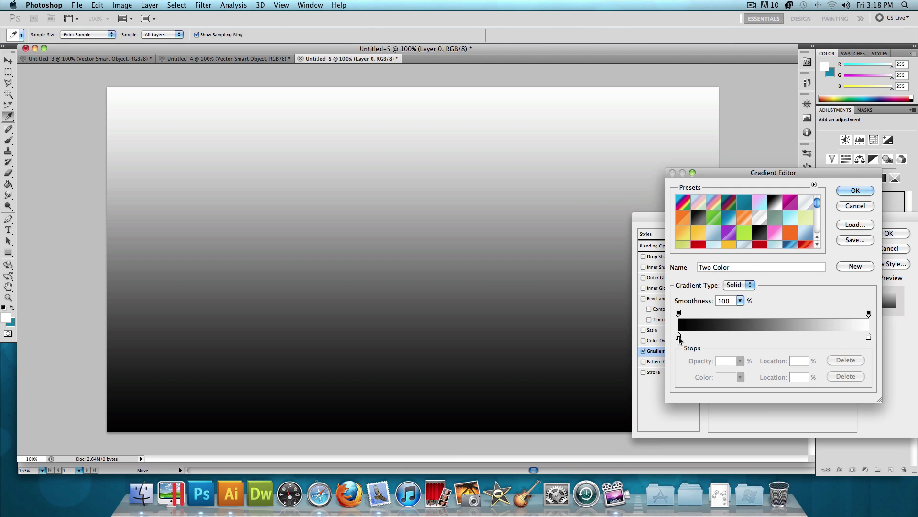
pyautogui.doubleClick(678, 336)
pyautogui.click(732, 387)
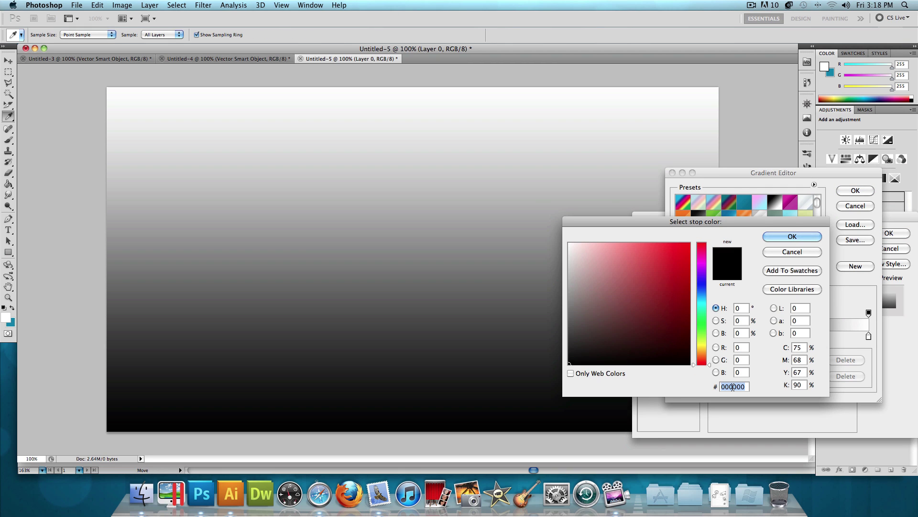
pyautogui.write('63')
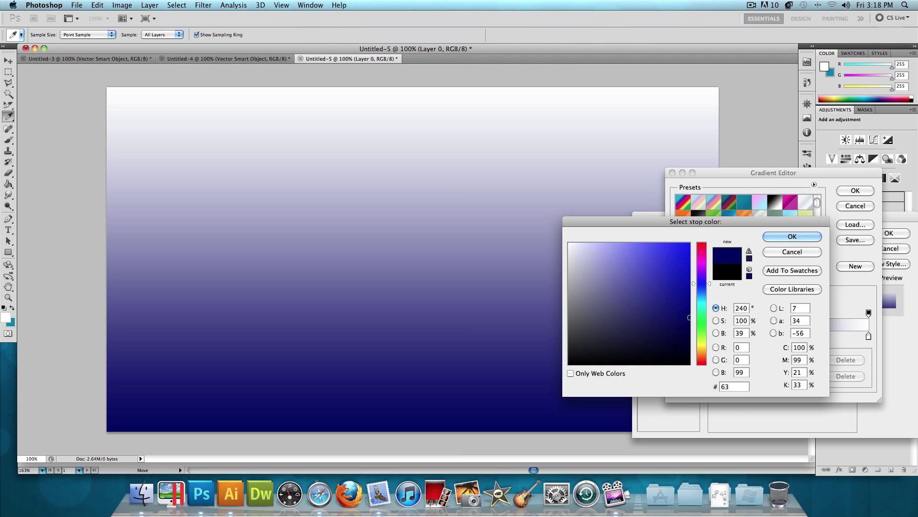
pyautogui.write('9cce')
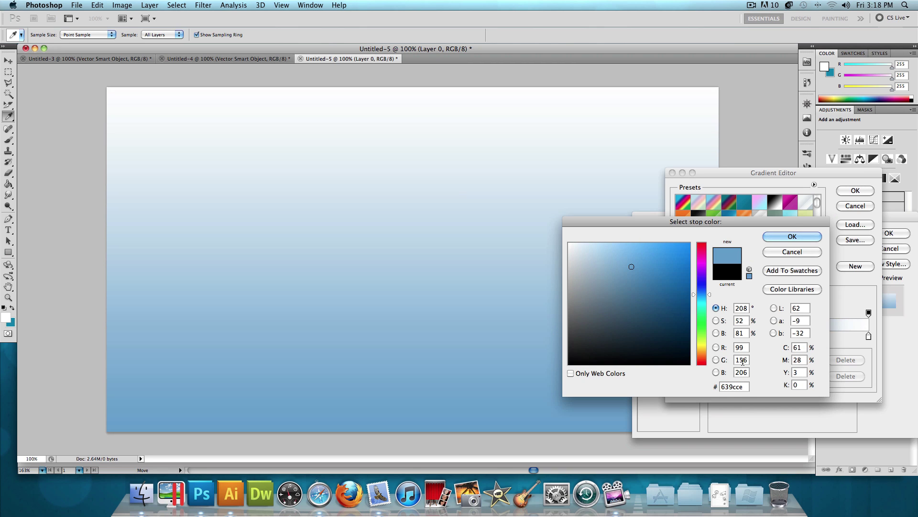
pyautogui.click(777, 233)
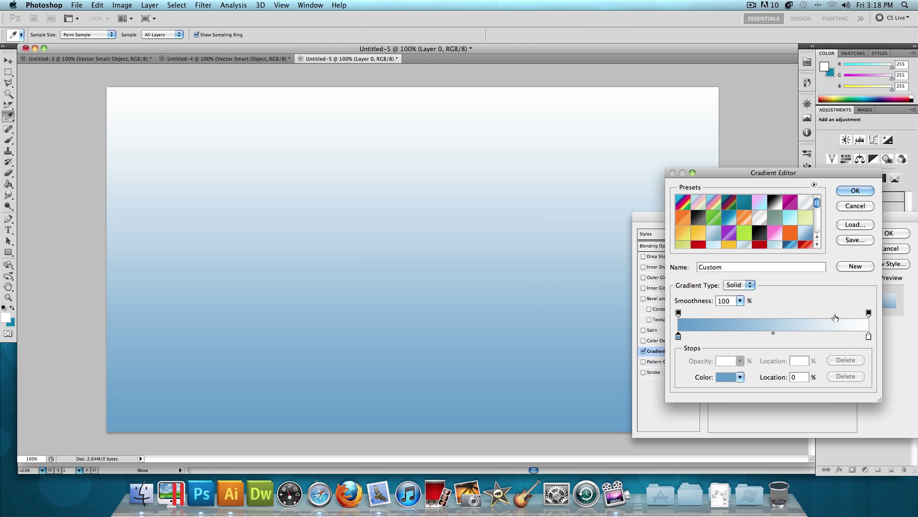
pyautogui.click(869, 336)
pyautogui.doubleClick(870, 336)
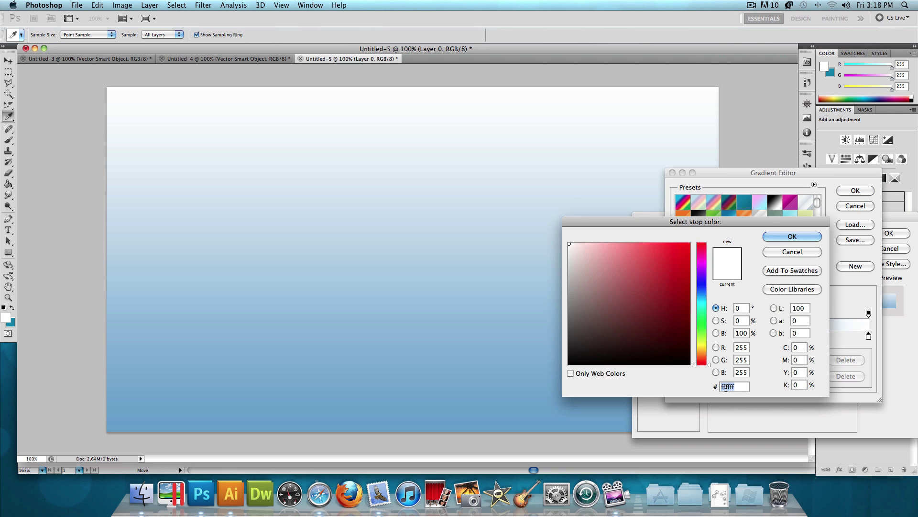
pyautogui.write('a9')
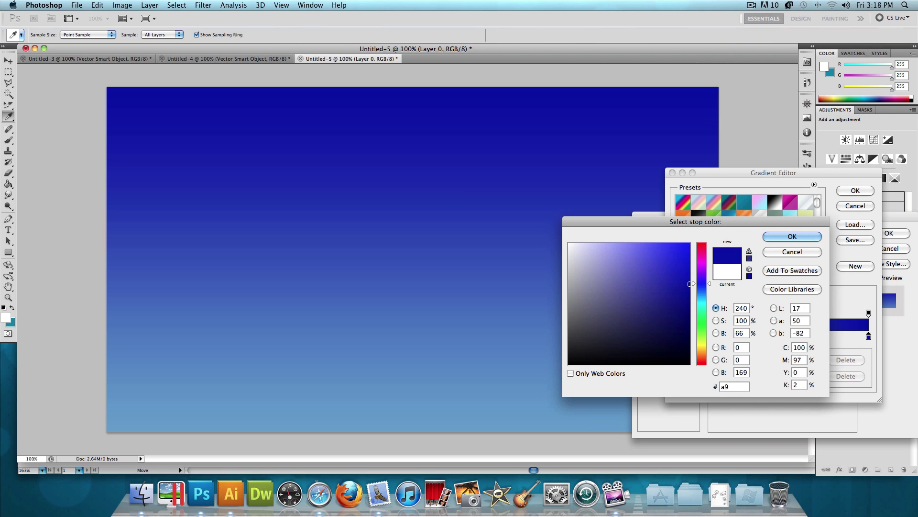
pyautogui.write('cce3')
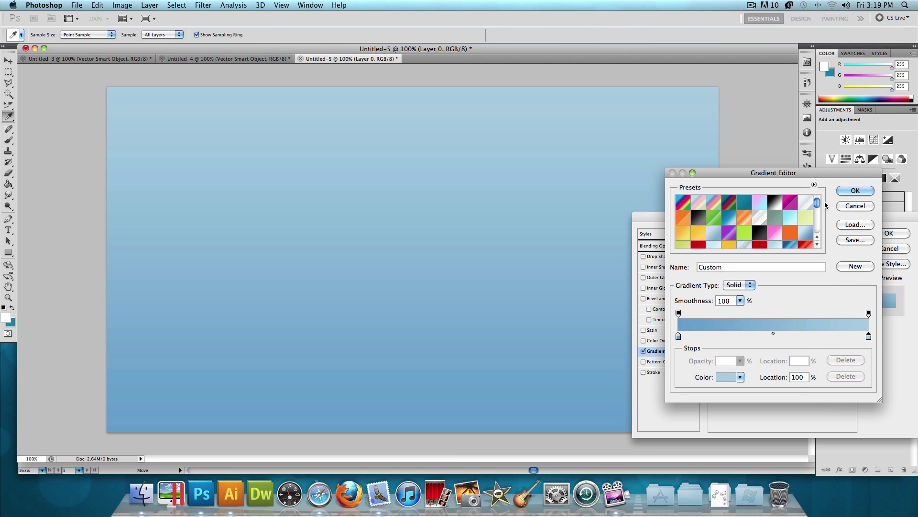
pyautogui.click(792, 236)
pyautogui.click(851, 191)
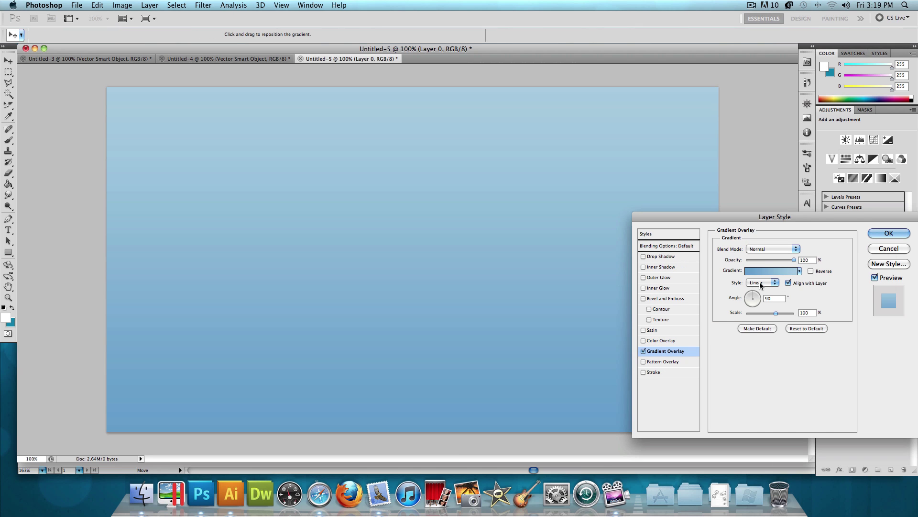
# Make the gradient overlay Radial, reversed, at 150% scale, and apply it.
pyautogui.click(761, 286)
pyautogui.click(760, 289)
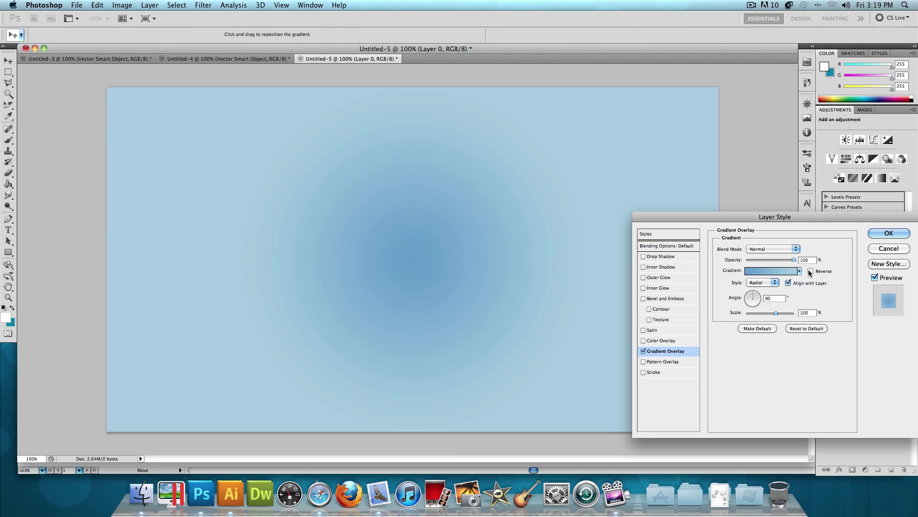
pyautogui.click(811, 270)
pyautogui.moveTo(787, 314); pyautogui.dragTo(795, 313)
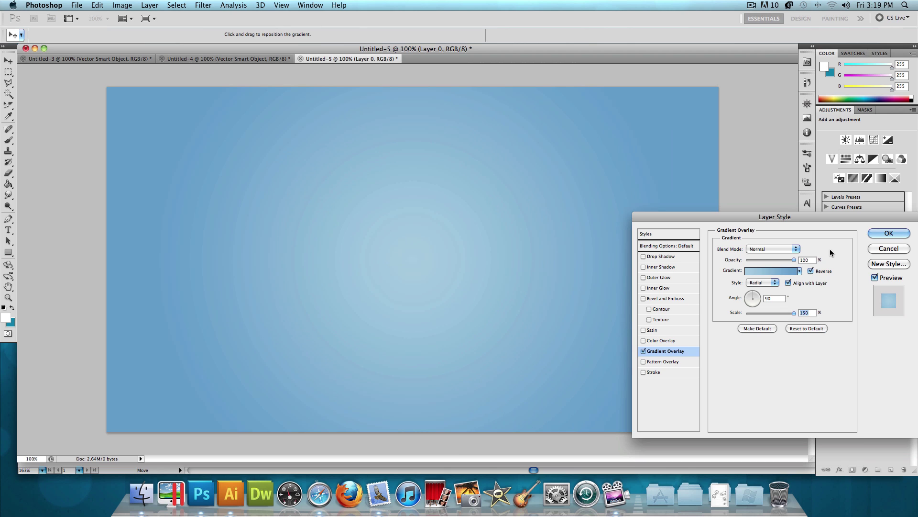
pyautogui.click(871, 237)
# Choose the Brush tool with the 190 px snowflake brush tip.
pyautogui.press('m')
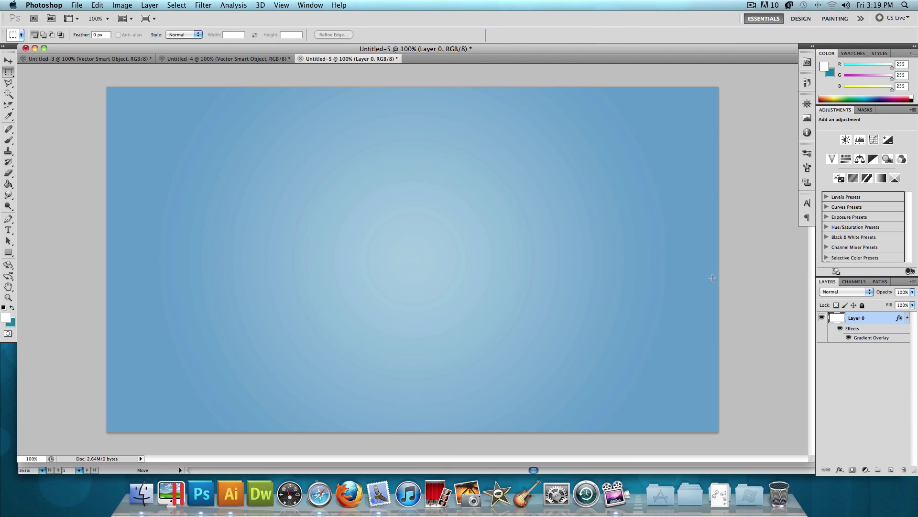
pyautogui.click(8, 140)
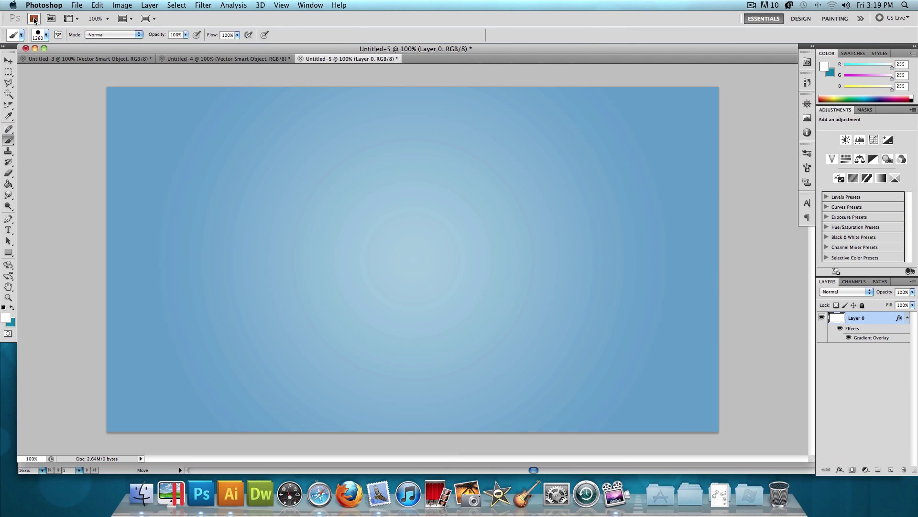
pyautogui.click(46, 35)
pyautogui.moveTo(106, 103); pyautogui.dragTo(107, 139)
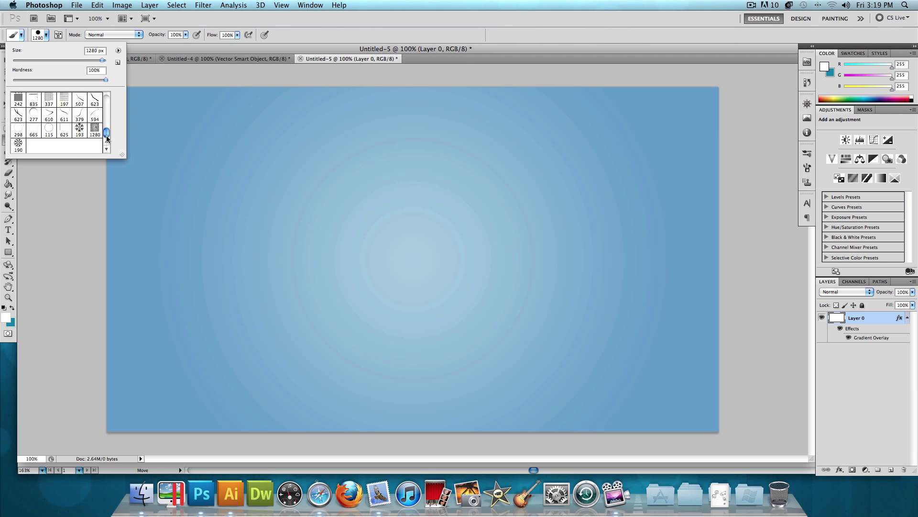
pyautogui.doubleClick(19, 146)
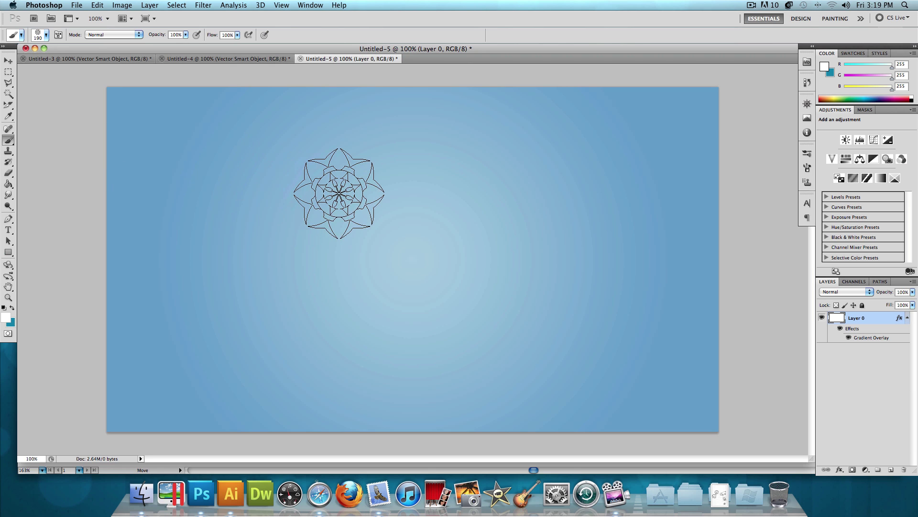
# Add a new Layer 1 and stamp four white snowflakes on the canvas.
pyautogui.press('super+shift+n')
pyautogui.press('Return')
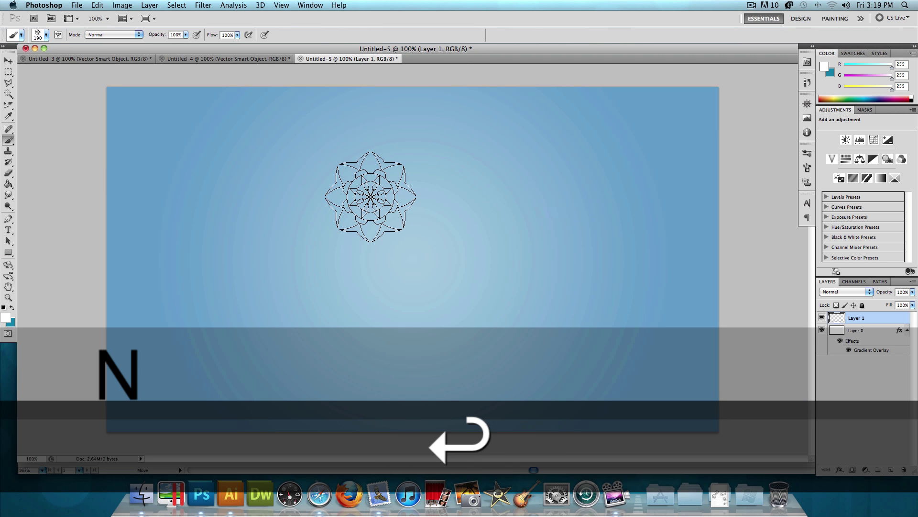
pyautogui.click(371, 197)
pyautogui.click(546, 185)
pyautogui.click(304, 344)
pyautogui.click(230, 237)
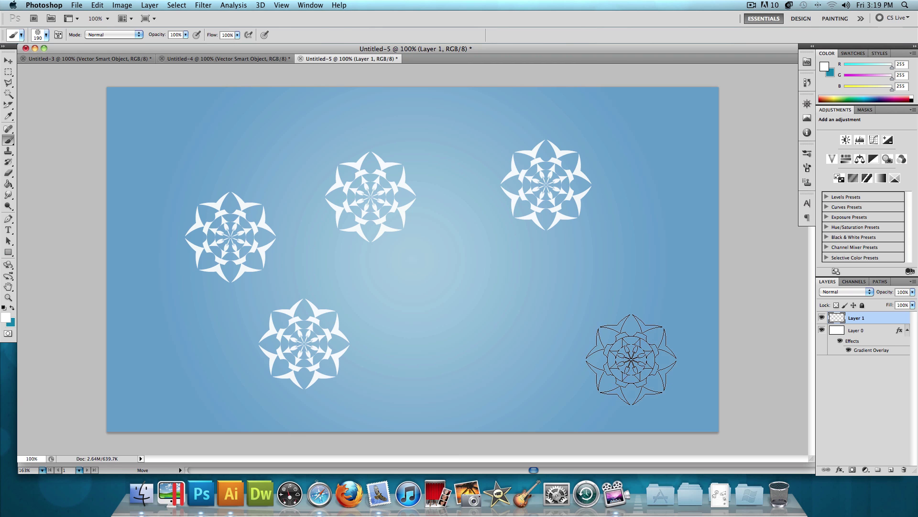
# Back in Untitled-5, delete the snowflake Layer 1 and create a fresh empty Layer 1.
pyautogui.click(96, 58)
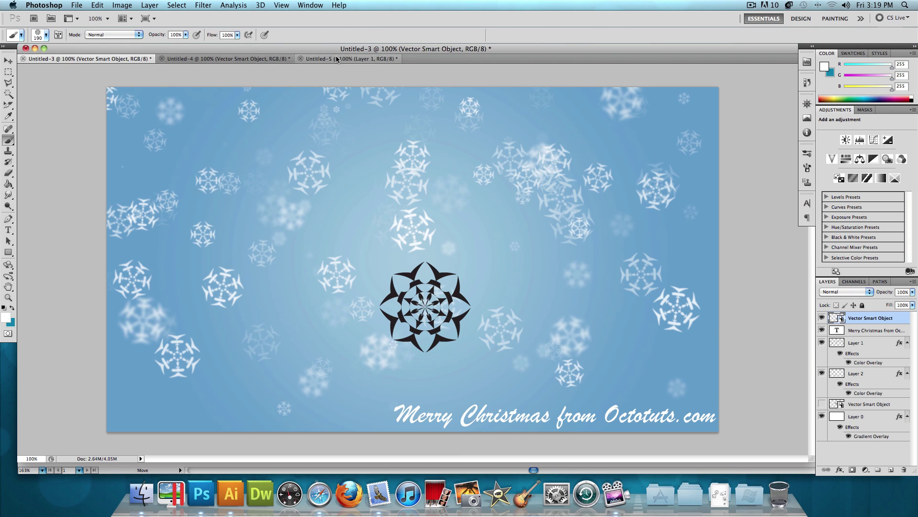
pyautogui.click(337, 59)
pyautogui.moveTo(876, 321); pyautogui.dragTo(904, 470)
pyautogui.press('super+shift+n')
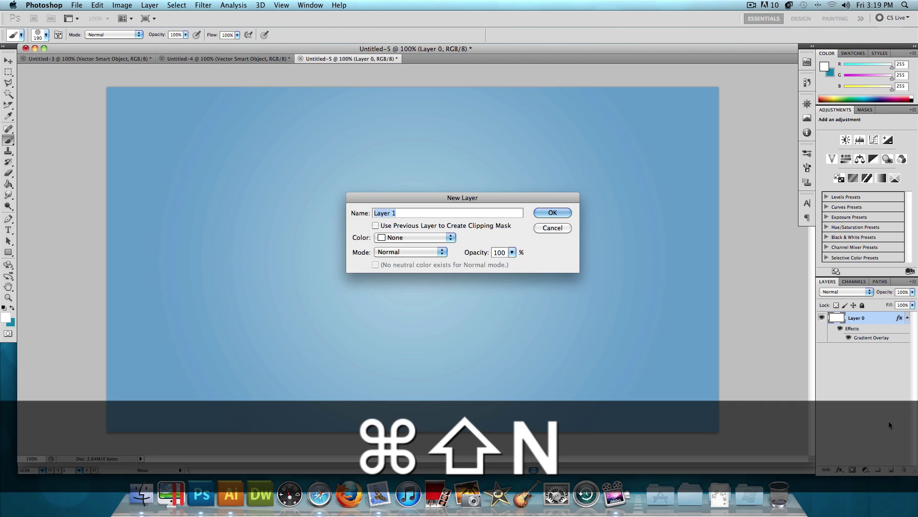
pyautogui.press('Return')
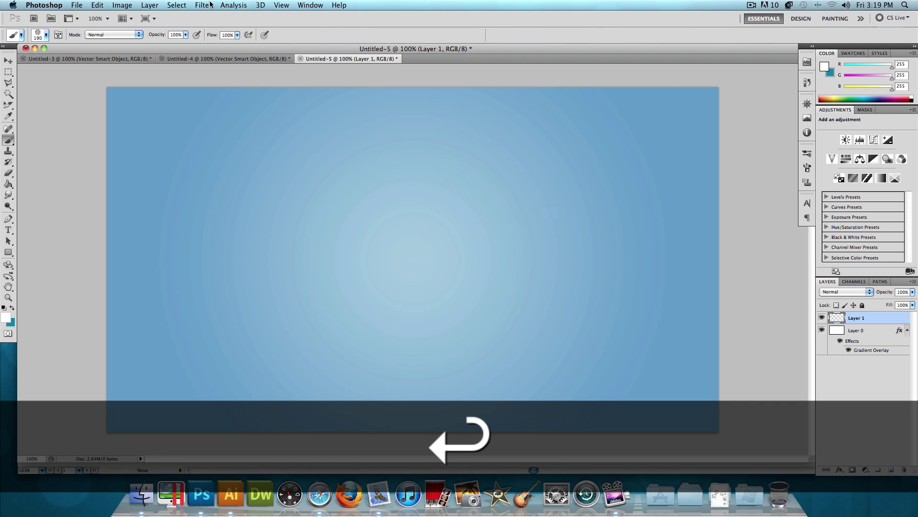
pyautogui.click(10, 142)
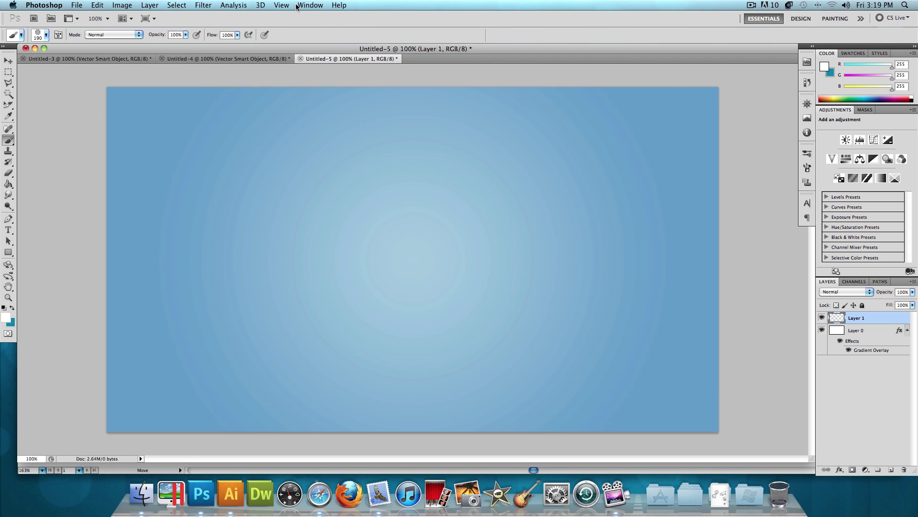
# Give the snowflake brush about 176% spacing and enable Shape Dynamics, Scattering and Transfer.
pyautogui.click(317, 7)
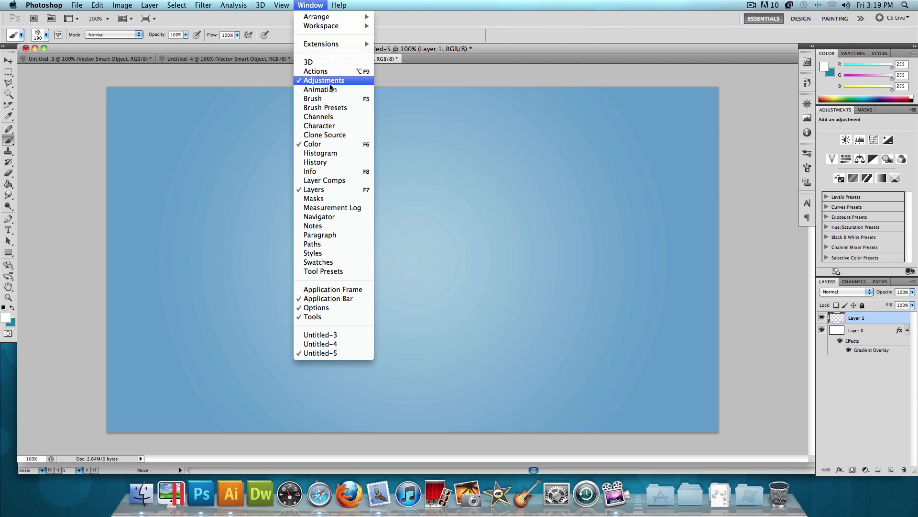
pyautogui.click(329, 99)
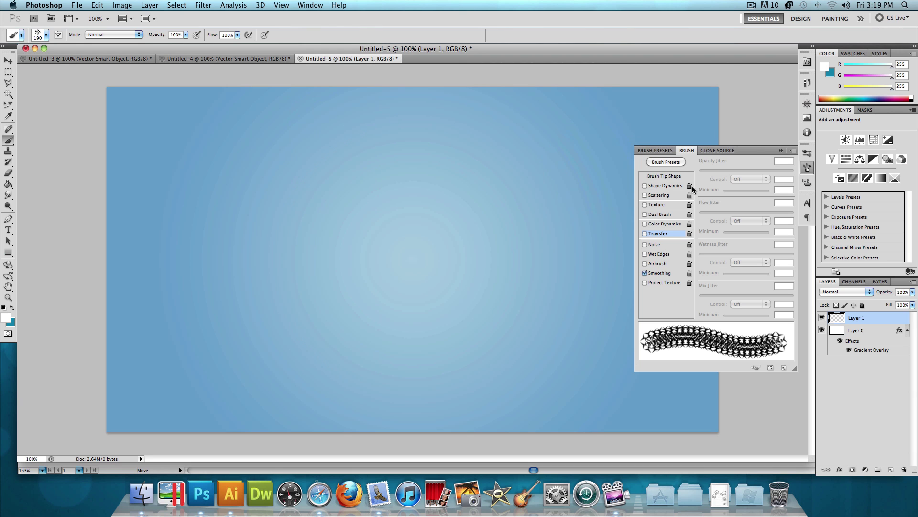
pyautogui.click(671, 176)
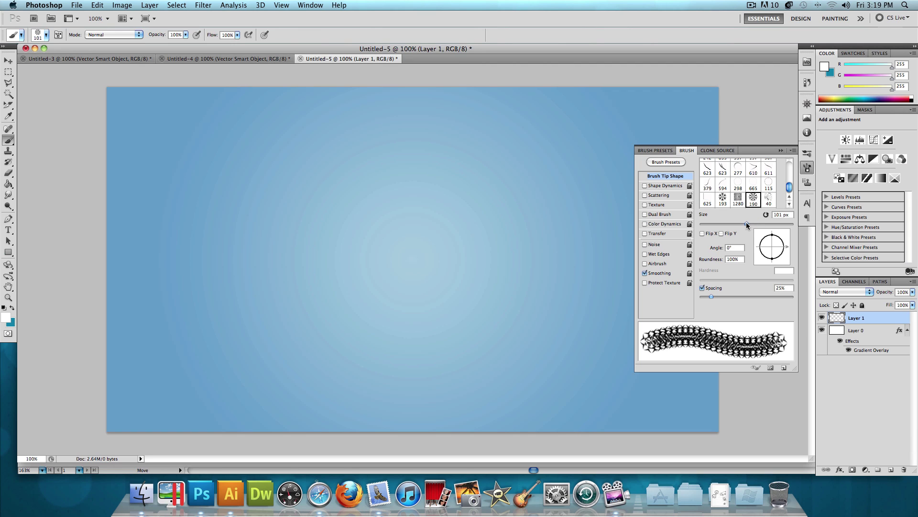
pyautogui.moveTo(711, 297); pyautogui.dragTo(767, 296)
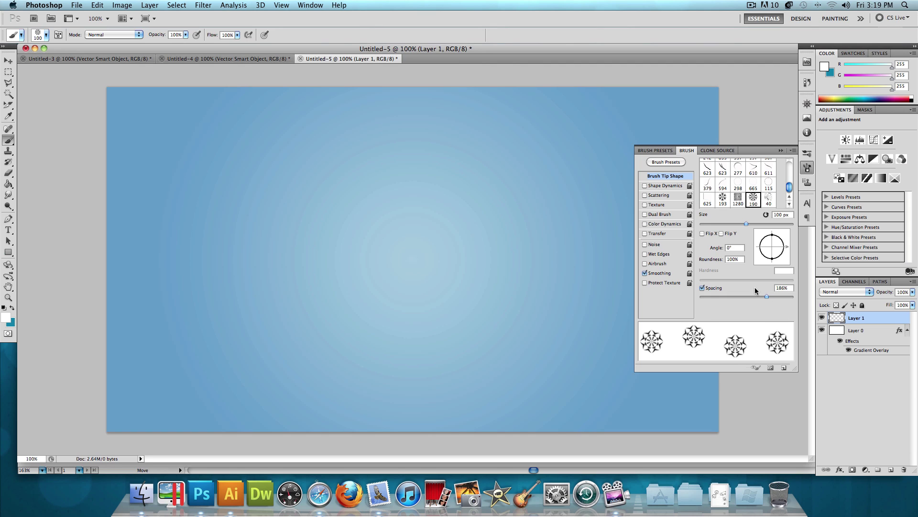
pyautogui.click(669, 186)
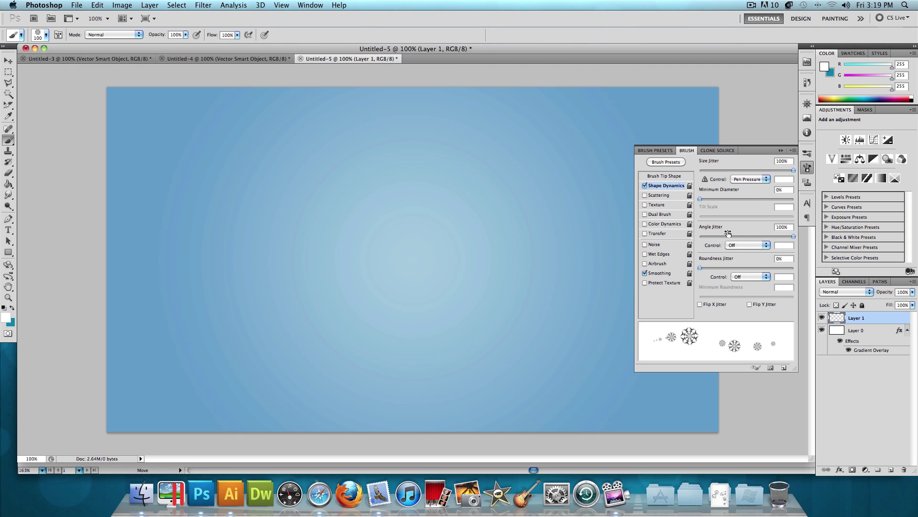
pyautogui.click(663, 196)
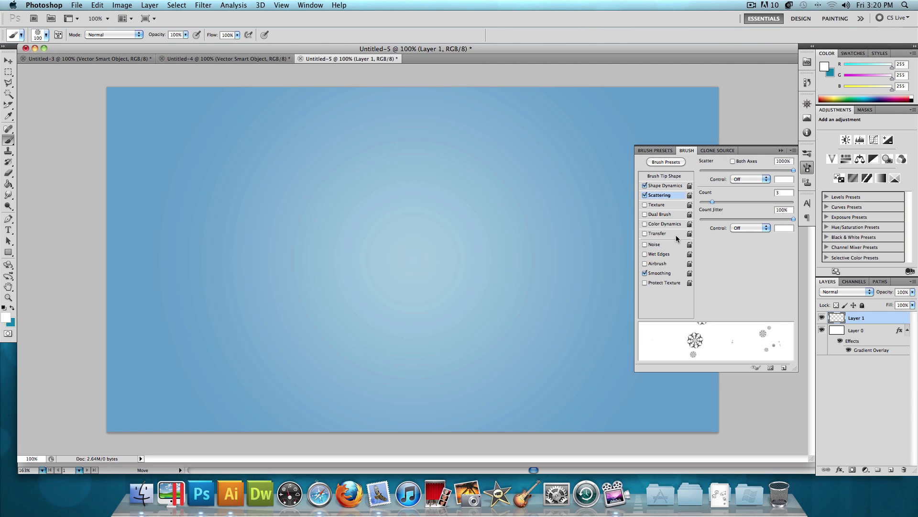
pyautogui.click(660, 234)
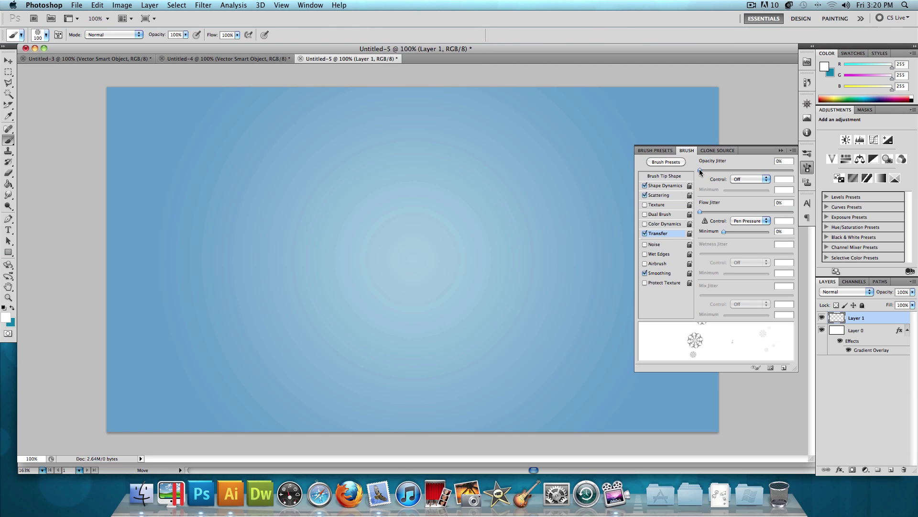
pyautogui.click(780, 151)
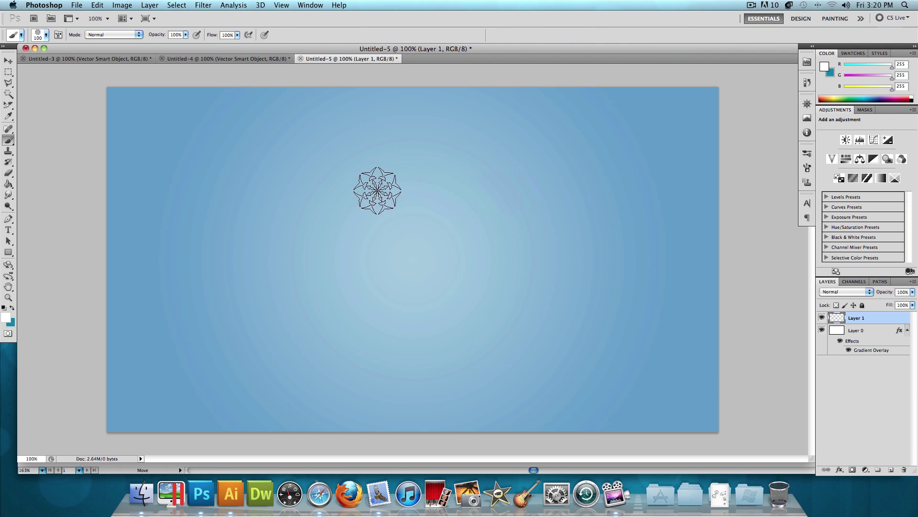
# Paint scattered white snowflakes across the blue background on Layer 1.
pyautogui.moveTo(178, 123); pyautogui.dragTo(405, 131)
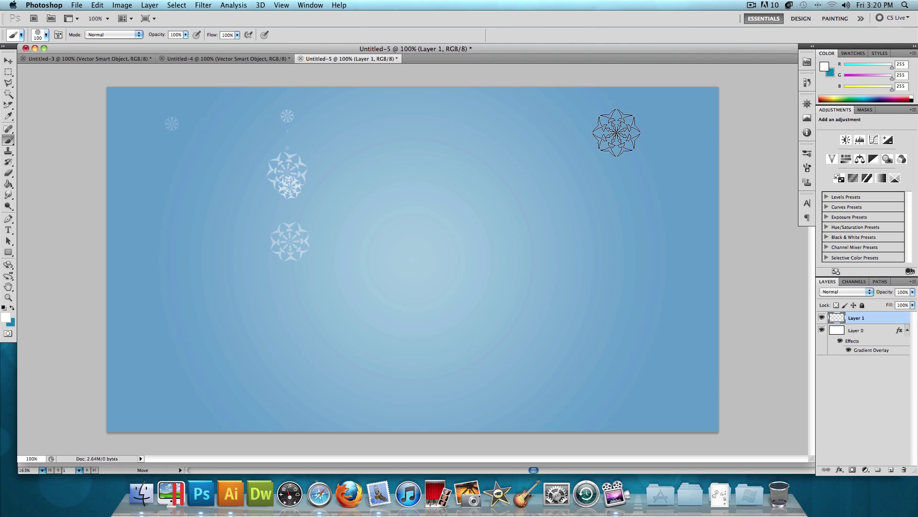
pyautogui.moveTo(618, 134)
pyautogui.mouseDown()
pyautogui.moveTo(629, 123)
pyautogui.moveTo(652, 277)
pyautogui.moveTo(650, 220)
pyautogui.moveTo(622, 152)
pyautogui.mouseUp()
pyautogui.moveTo(567, 99)
pyautogui.mouseDown()
pyautogui.moveTo(483, 291)
pyautogui.moveTo(447, 82)
pyautogui.mouseUp()
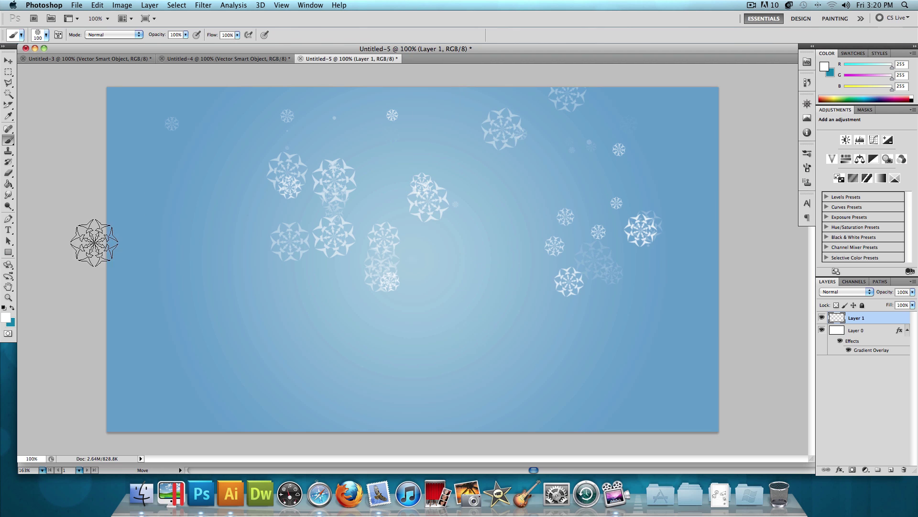
pyautogui.moveTo(146, 229)
pyautogui.mouseDown()
pyautogui.moveTo(146, 311)
pyautogui.moveTo(181, 361)
pyautogui.moveTo(96, 382)
pyautogui.moveTo(182, 242)
pyautogui.moveTo(138, 117)
pyautogui.moveTo(237, 169)
pyautogui.mouseUp()
pyautogui.moveTo(524, 339)
pyautogui.mouseDown()
pyautogui.moveTo(461, 300)
pyautogui.moveTo(328, 419)
pyautogui.moveTo(323, 412)
pyautogui.moveTo(321, 335)
pyautogui.moveTo(335, 402)
pyautogui.moveTo(526, 393)
pyautogui.moveTo(737, 365)
pyautogui.moveTo(606, 419)
pyautogui.moveTo(690, 143)
pyautogui.mouseUp()
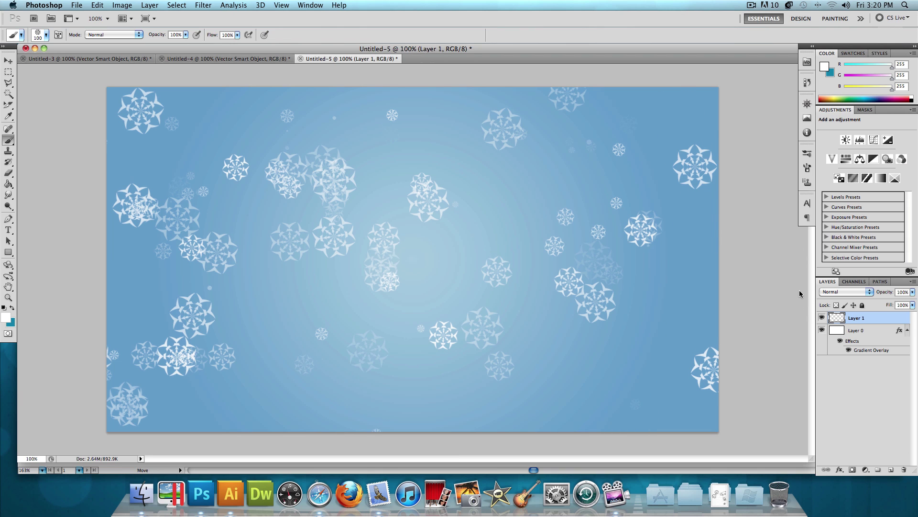
# Add Layer 2 and paint more snowflakes across the middle and edges.
pyautogui.press('super+shift+n')
pyautogui.press('Return')
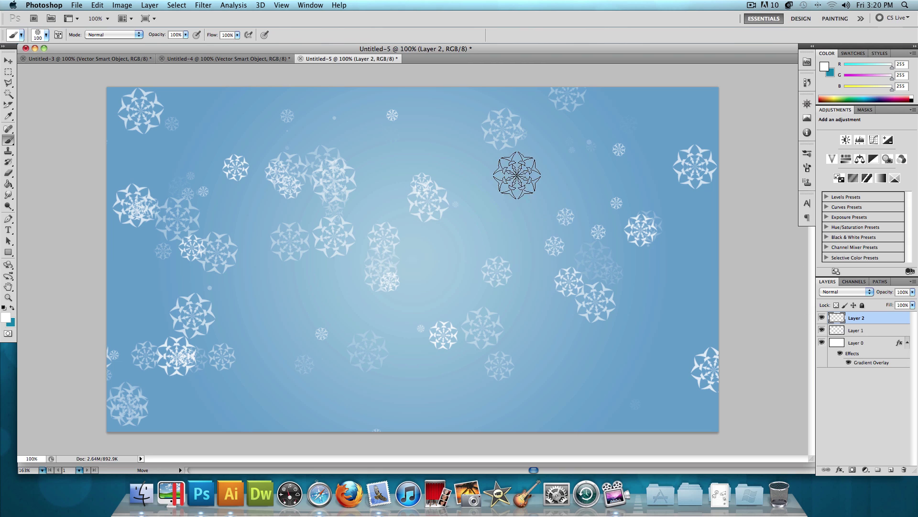
pyautogui.click(526, 163)
pyautogui.moveTo(537, 213)
pyautogui.mouseDown()
pyautogui.moveTo(499, 219)
pyautogui.moveTo(422, 320)
pyautogui.mouseUp()
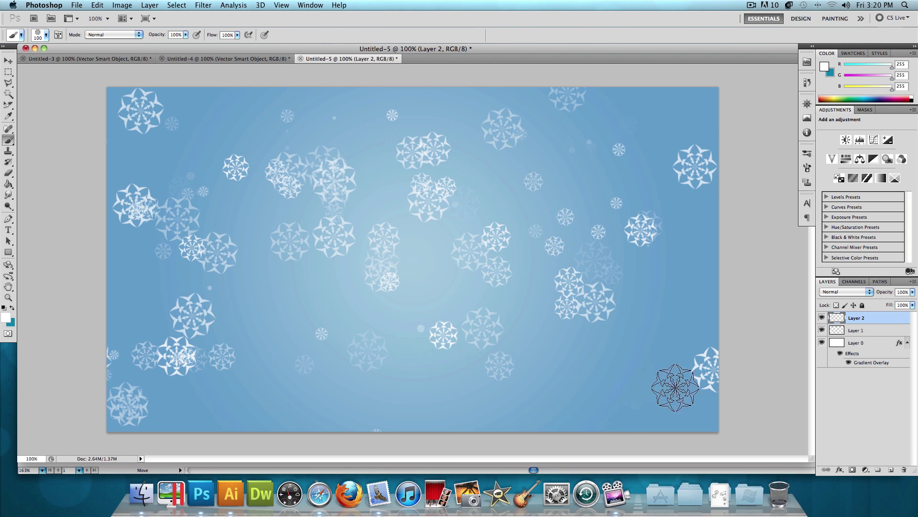
pyautogui.moveTo(606, 407)
pyautogui.mouseDown()
pyautogui.moveTo(598, 379)
pyautogui.moveTo(389, 379)
pyautogui.moveTo(311, 324)
pyautogui.moveTo(218, 305)
pyautogui.moveTo(172, 283)
pyautogui.moveTo(163, 175)
pyautogui.moveTo(211, 158)
pyautogui.moveTo(203, 174)
pyautogui.moveTo(210, 191)
pyautogui.mouseUp()
pyautogui.click(707, 271)
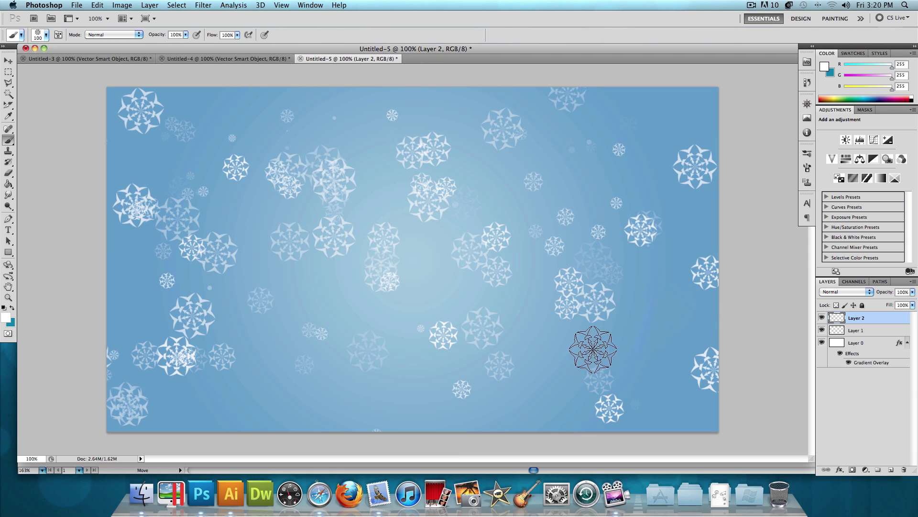
pyautogui.click(256, 392)
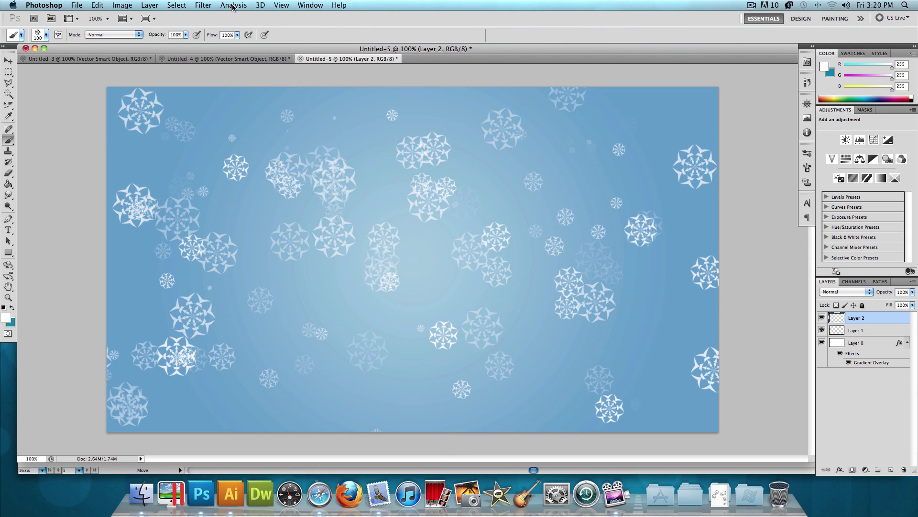
# Apply a 3-pixel Gaussian Blur to the Layer 2 snowflakes.
pyautogui.click(203, 6)
pyautogui.moveTo(224, 107)
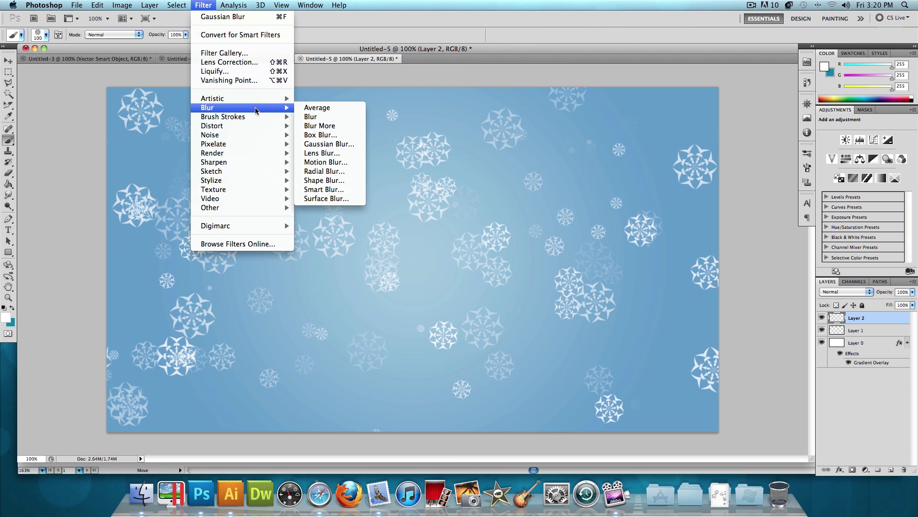
pyautogui.click(342, 146)
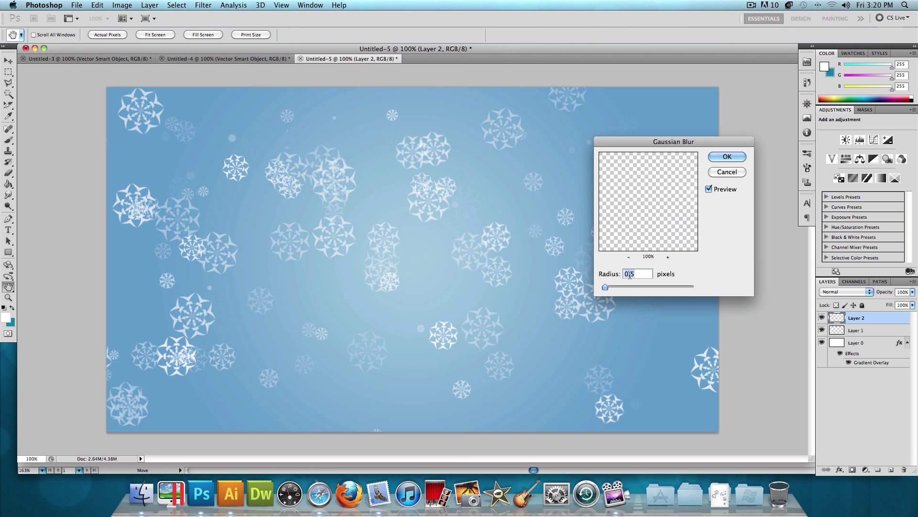
pyautogui.write('3')
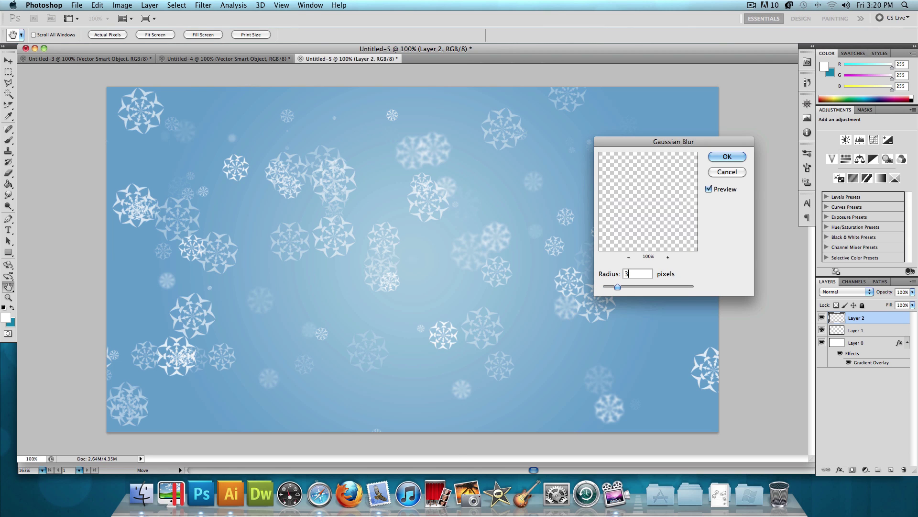
pyautogui.press('Return')
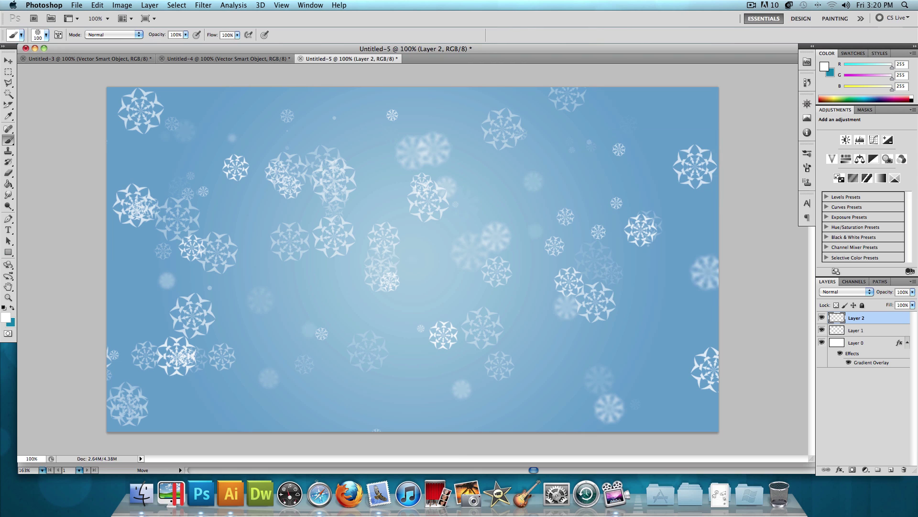
# Apply a 0.5-pixel Gaussian Blur to the Layer 1 snowflakes.
pyautogui.click(868, 330)
pyautogui.click(215, 7)
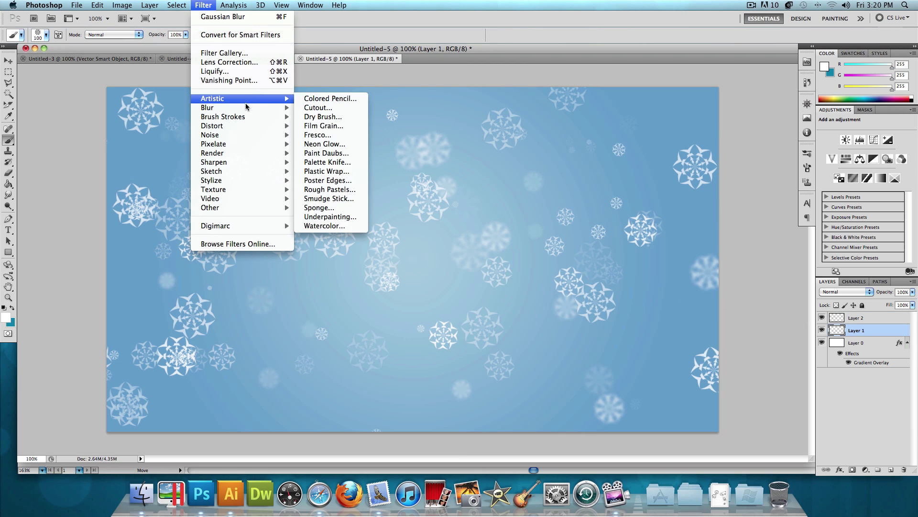
pyautogui.moveTo(249, 108)
pyautogui.click(329, 144)
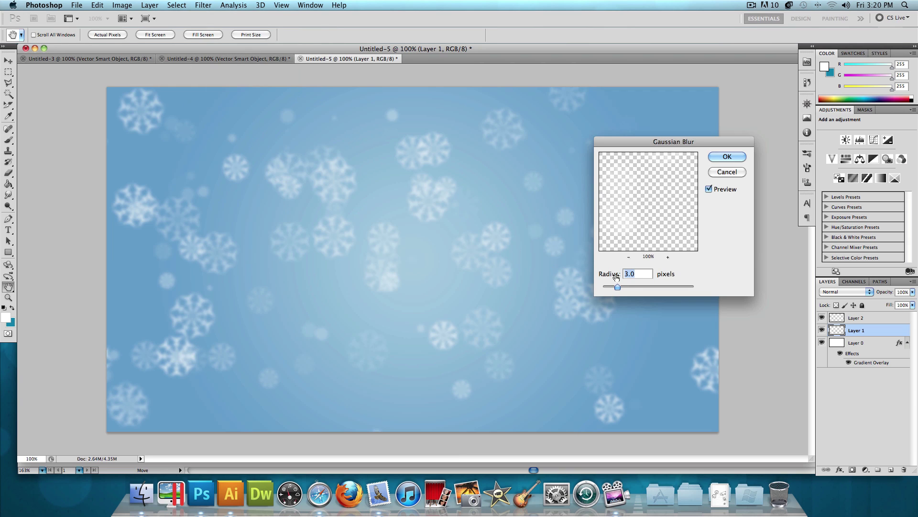
pyautogui.write('.')
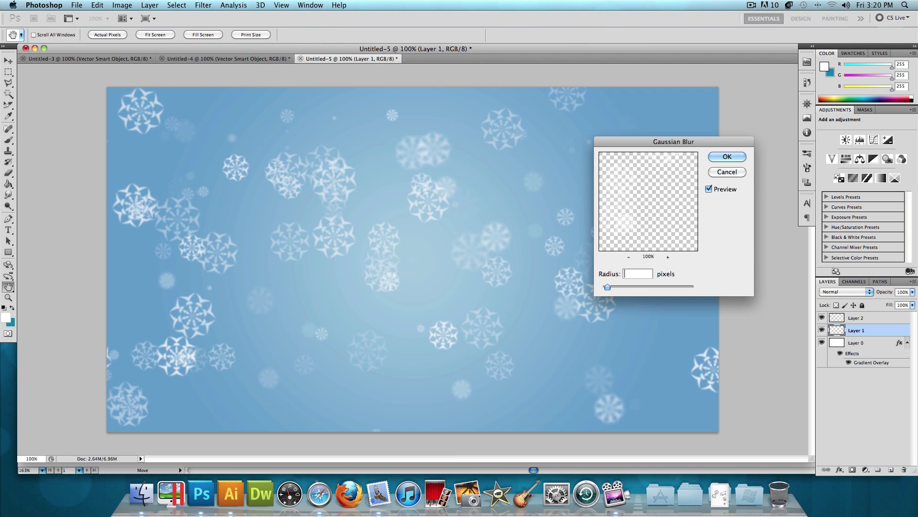
pyautogui.write('5')
pyautogui.press('Return')
pyautogui.press('b')
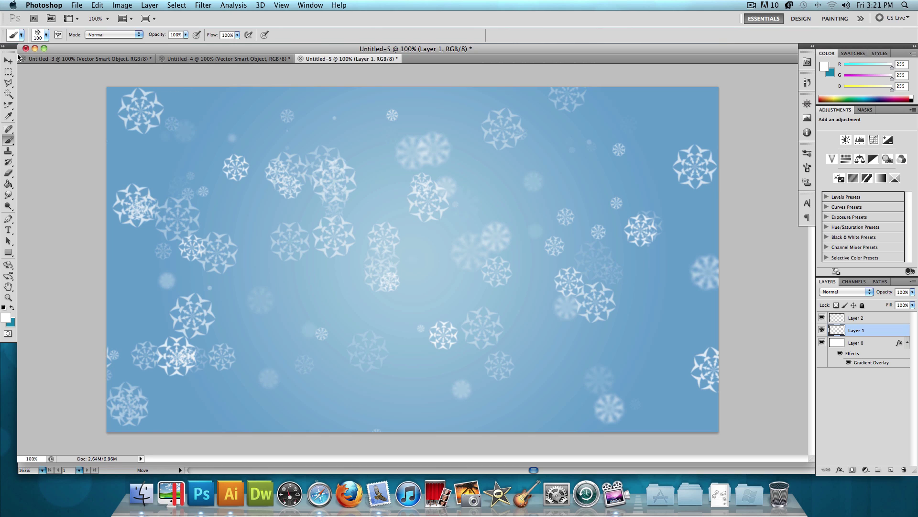
# Type 'Merry Christmas From Octotuts.com' near the bottom of the canvas.
pyautogui.click(8, 230)
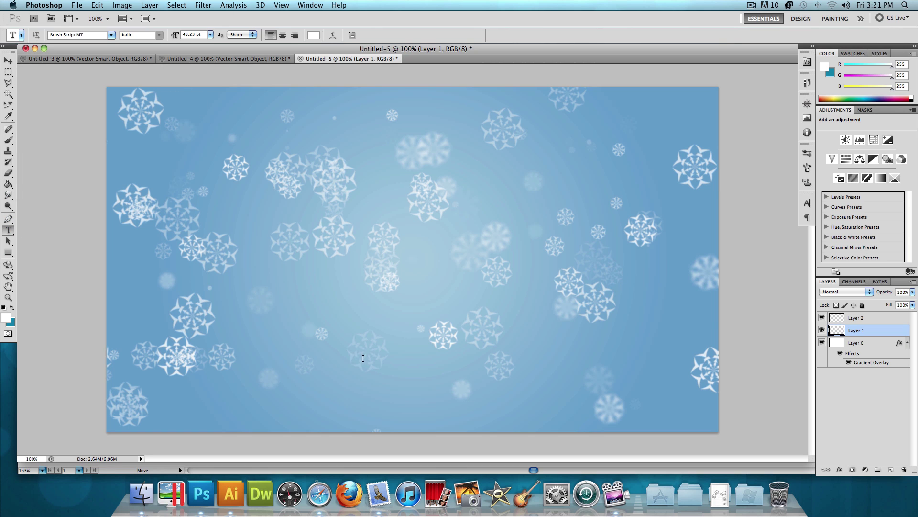
pyautogui.click(352, 412)
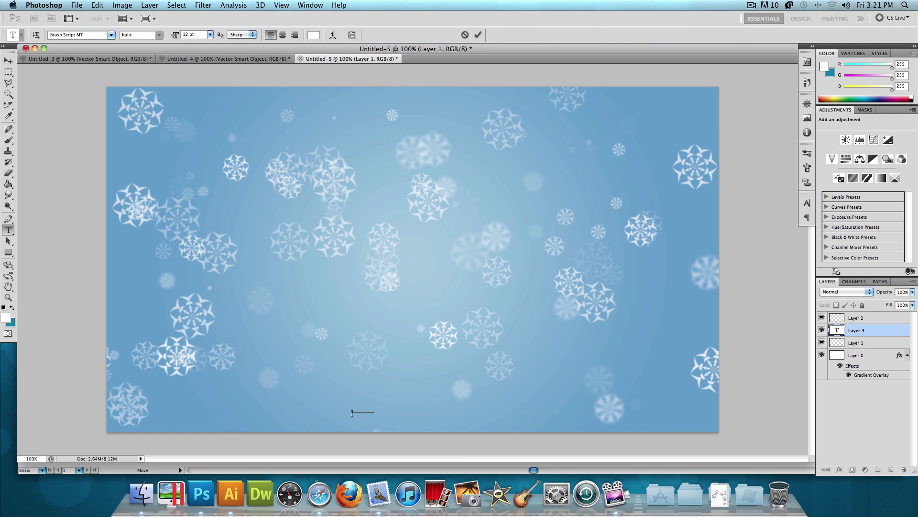
pyautogui.write('Merry Christmas From Octotuts.com')
pyautogui.click(4, 61)
# Enlarge the greeting, shift it to the lower right, and minimize the document windows.
pyautogui.press('super+t')
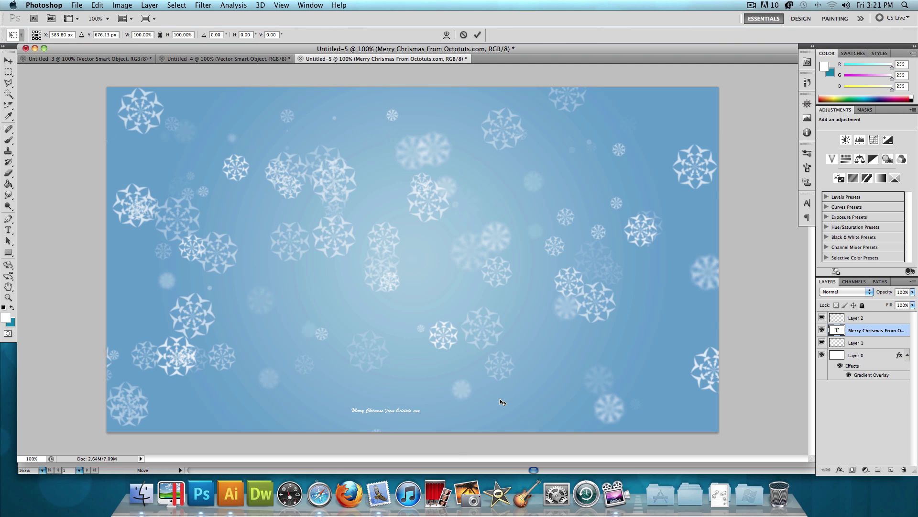
pyautogui.moveTo(422, 416); pyautogui.dragTo(666, 438)
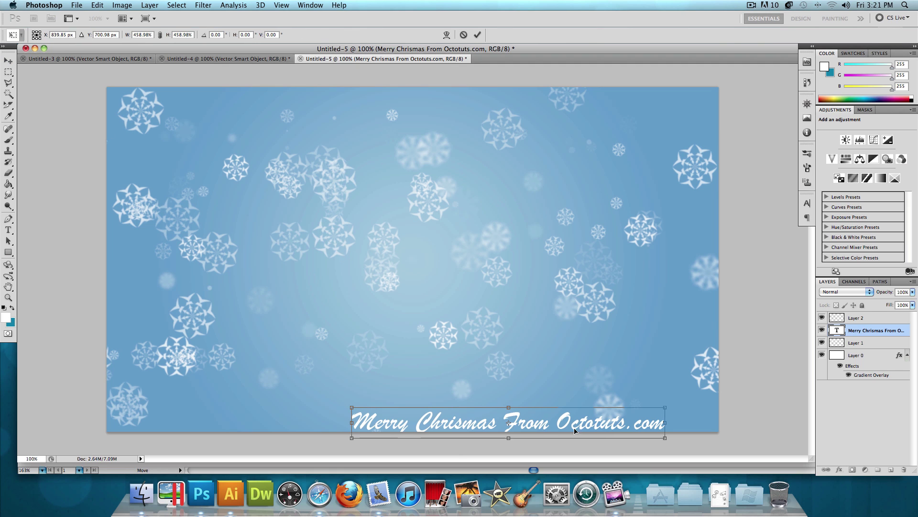
pyautogui.moveTo(584, 422); pyautogui.dragTo(618, 425)
pyautogui.press('Return')
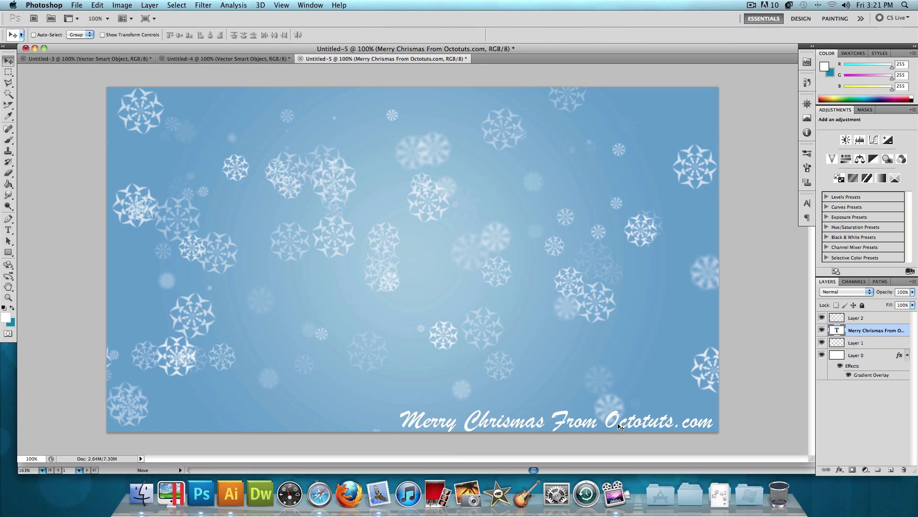
pyautogui.click(35, 49)
pyautogui.click(35, 49)
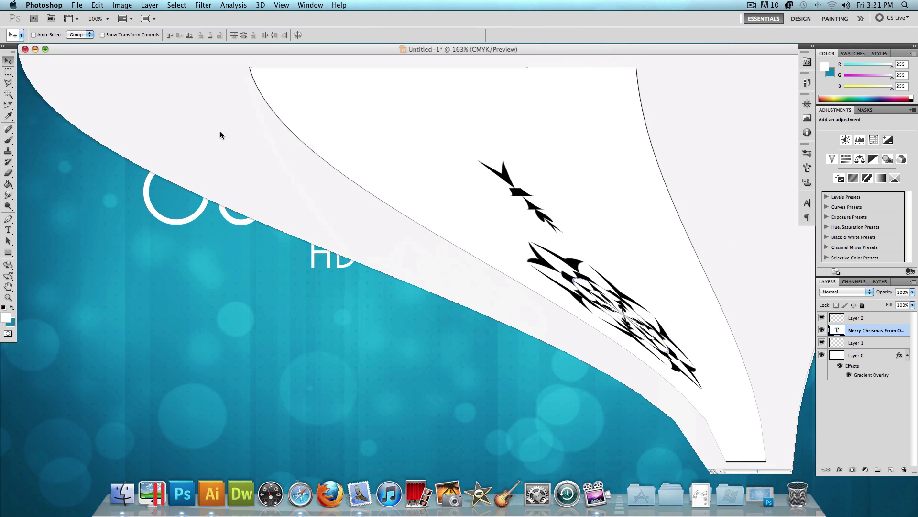